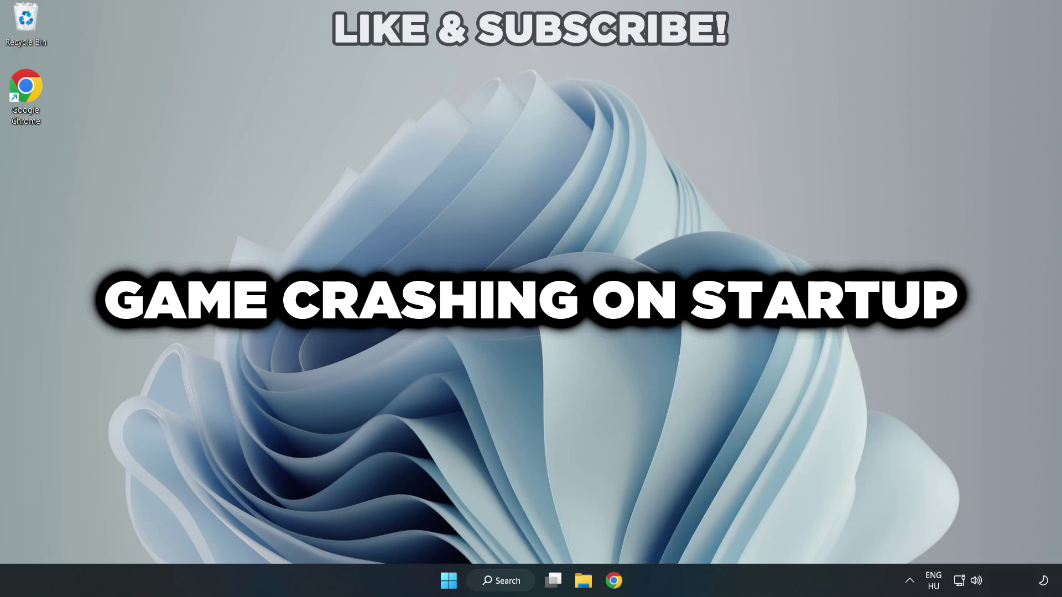
Search for 'device manager' and pick Device Manager from the results
left_click(508, 583)
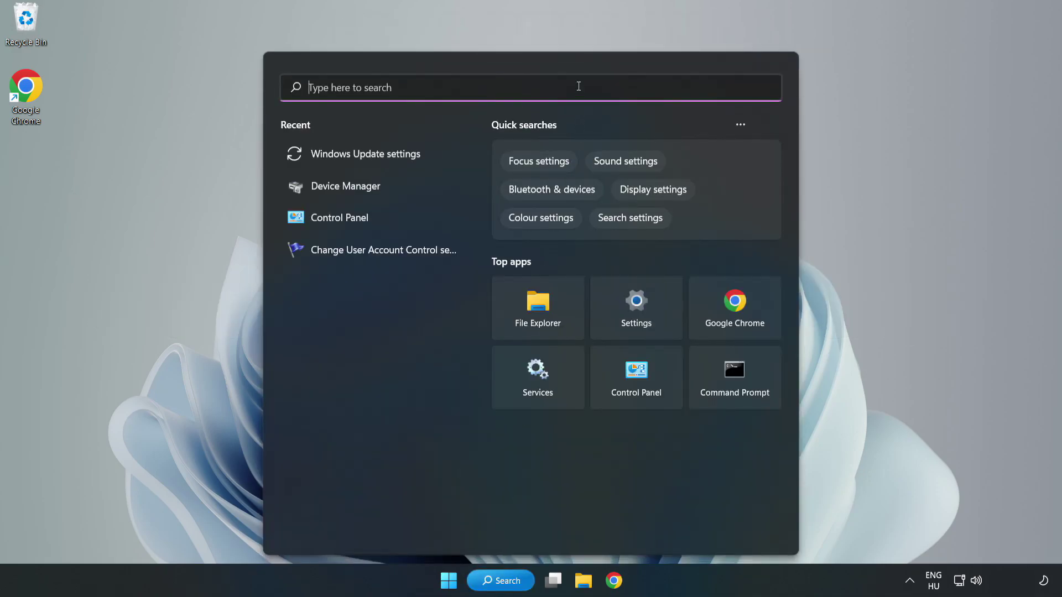
type("devi")
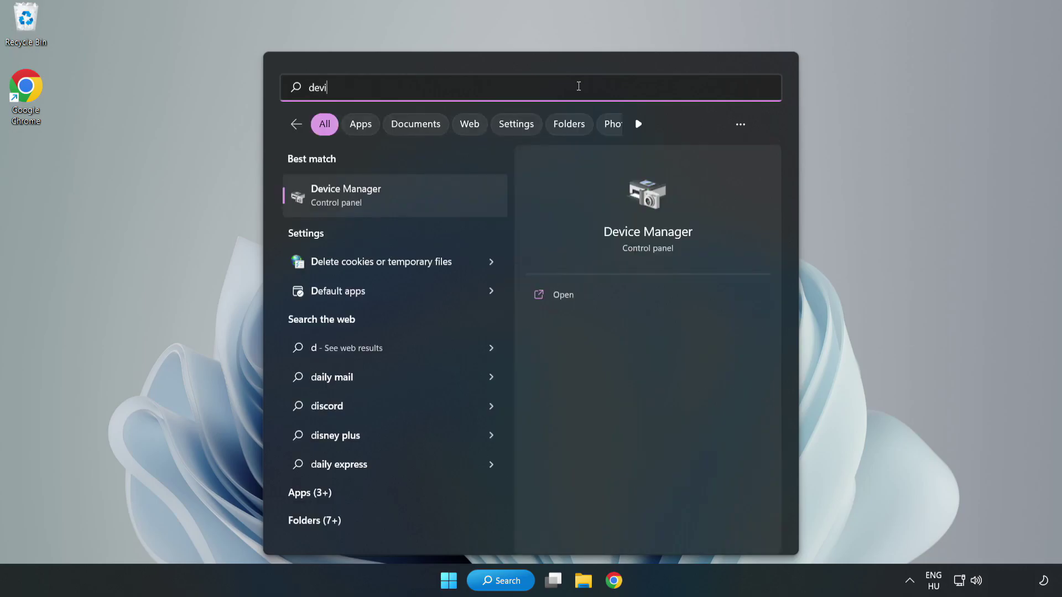
type("ce mana")
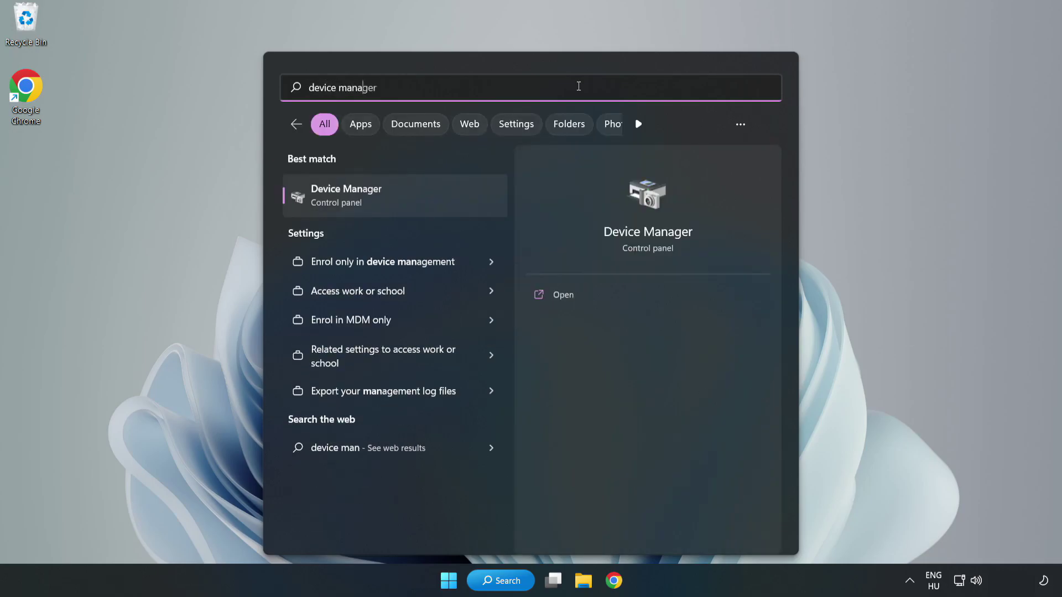
type("ger")
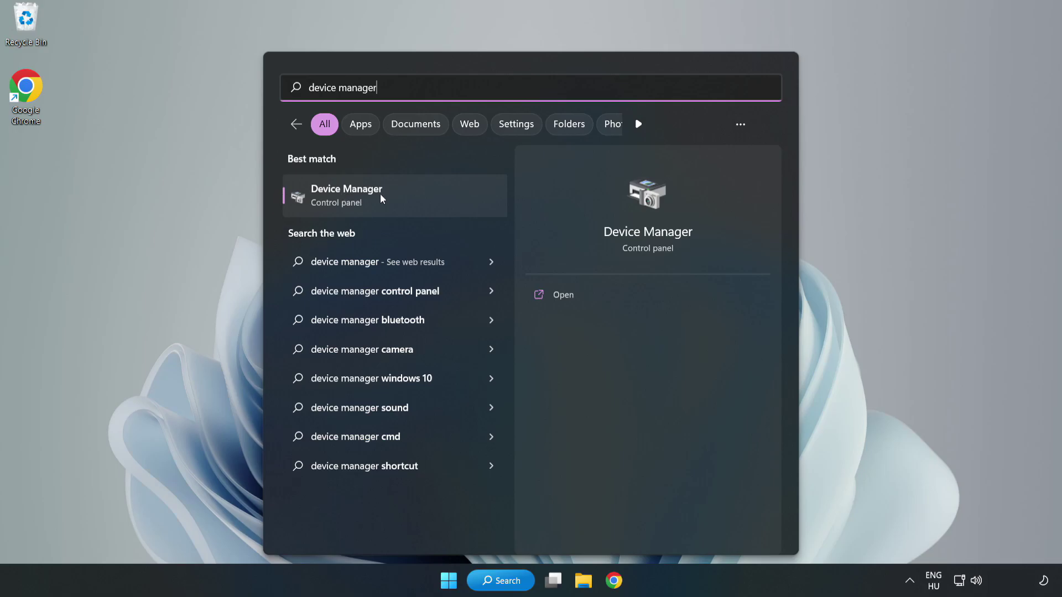
left_click(395, 205)
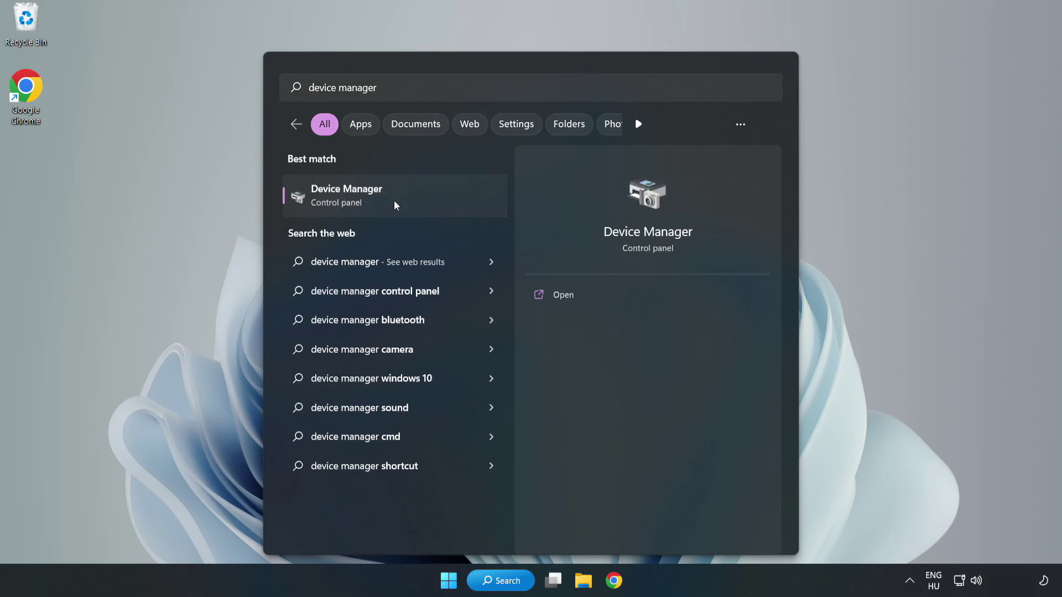
In Device Manager, expand Display adapters and bring up actions for the VMware SVGA 3D adapter
left_click(396, 204)
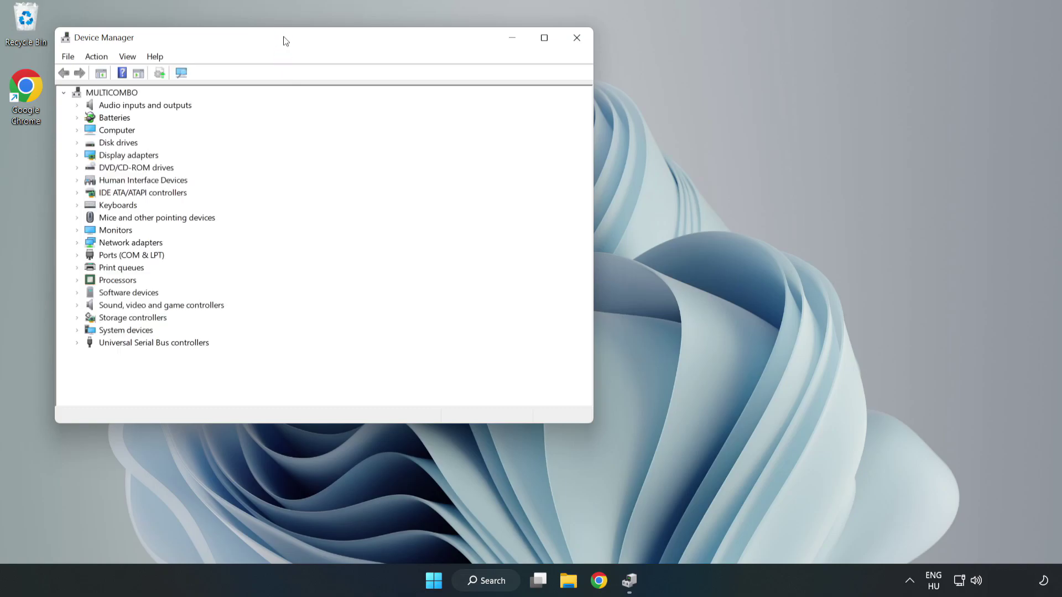
left_click_drag(283, 41, 473, 95)
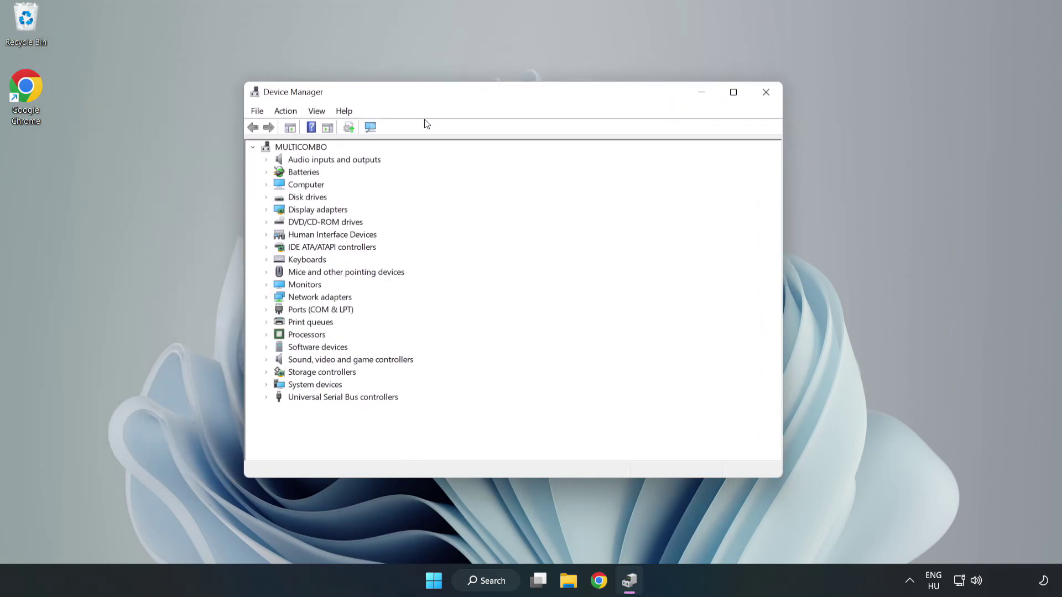
left_click(284, 212)
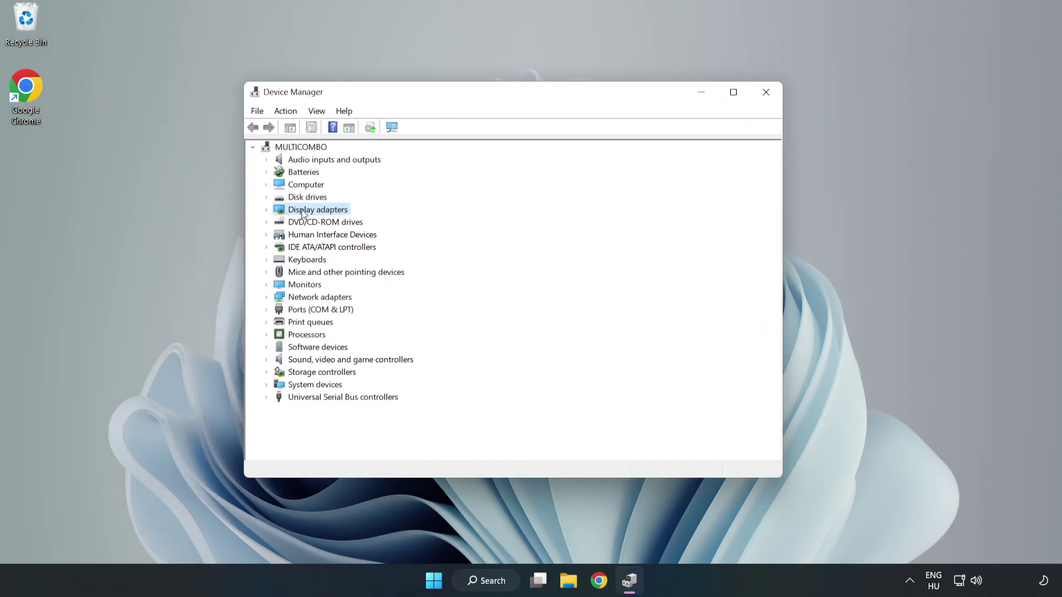
left_click(266, 213)
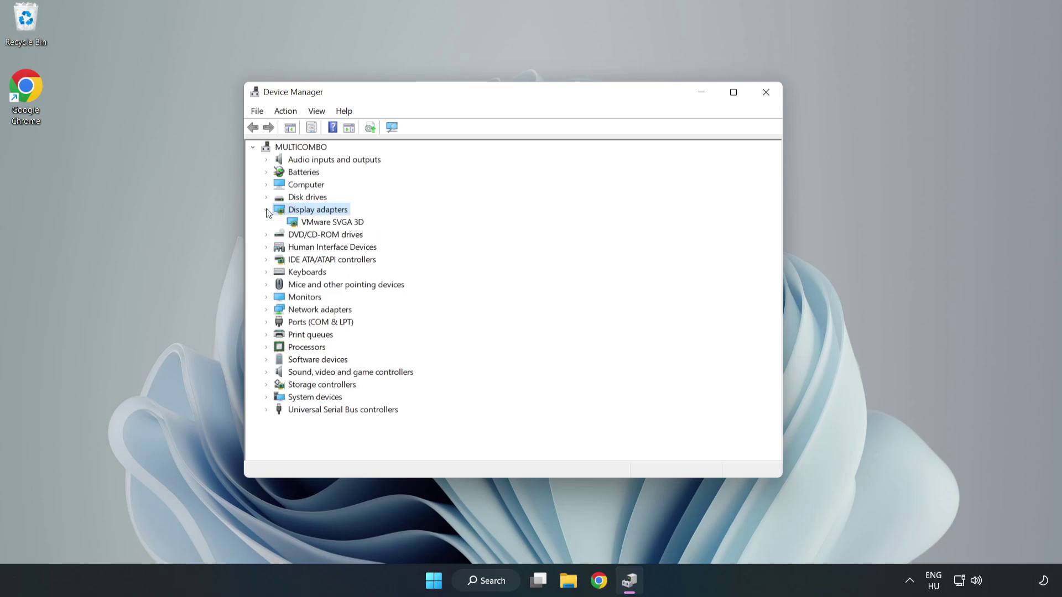
left_click(271, 223)
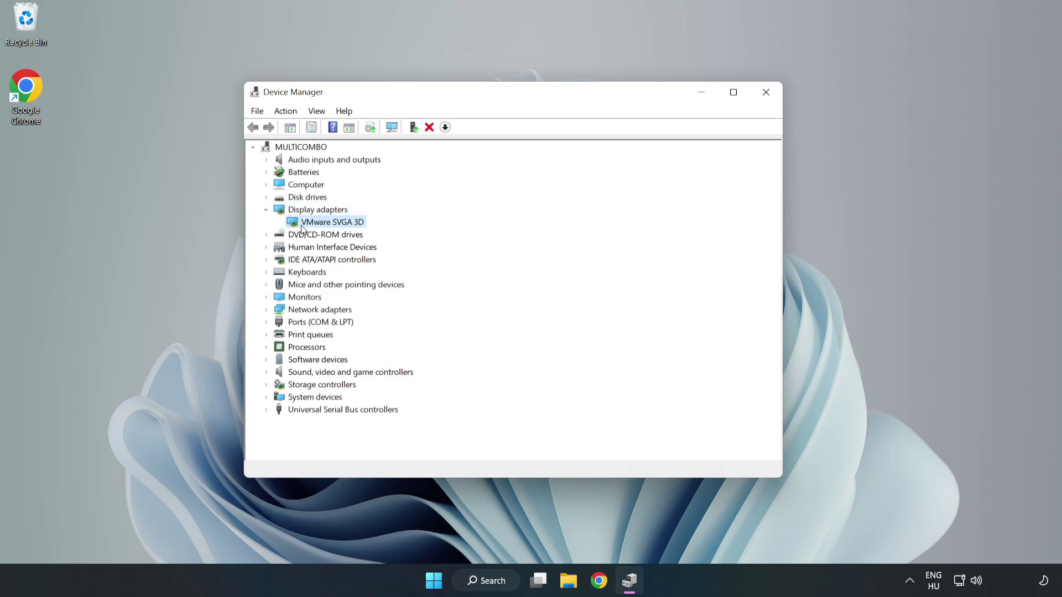
right_click(329, 222)
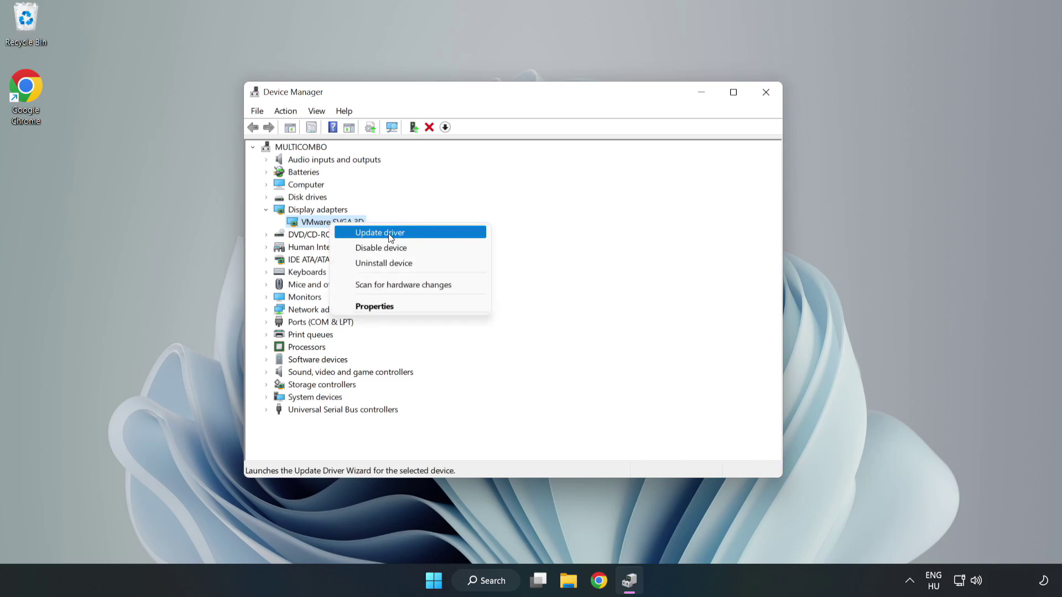
Run an automatic driver search for the adapter, confirm best drivers already installed, and close Device Manager
left_click(413, 238)
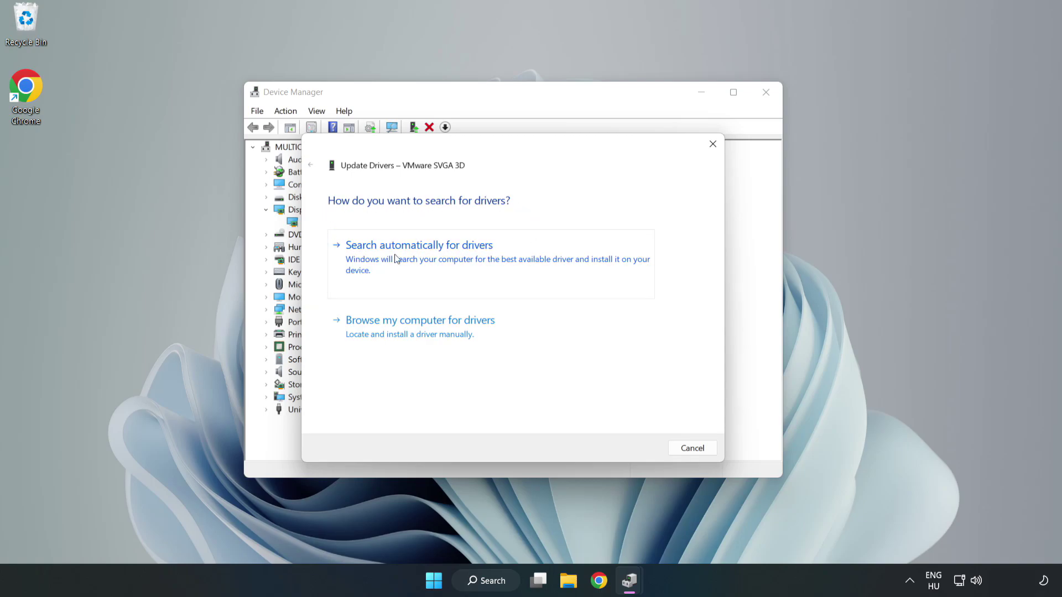
left_click(422, 259)
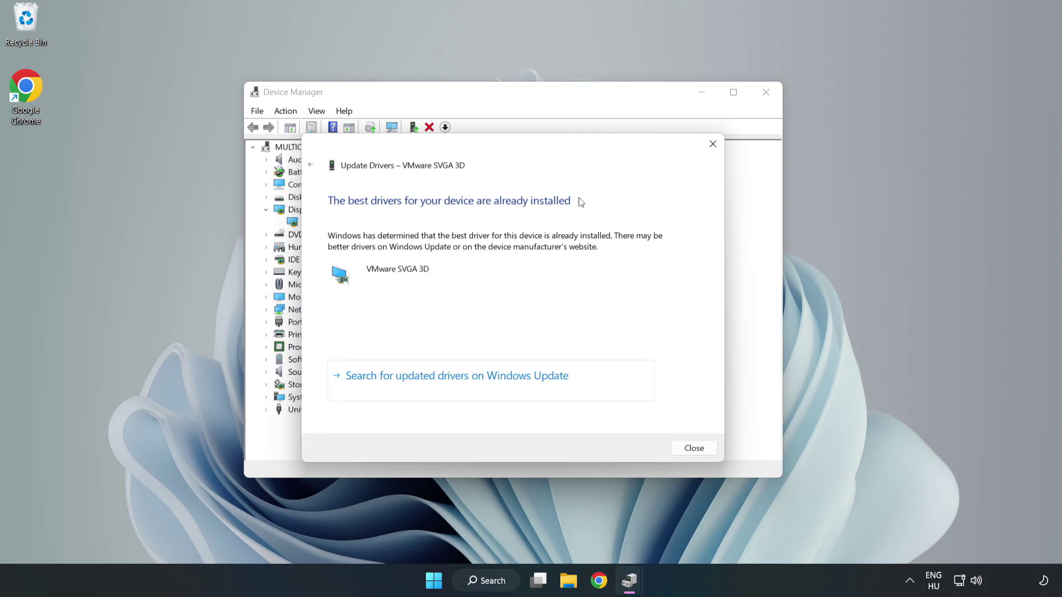
left_click(694, 449)
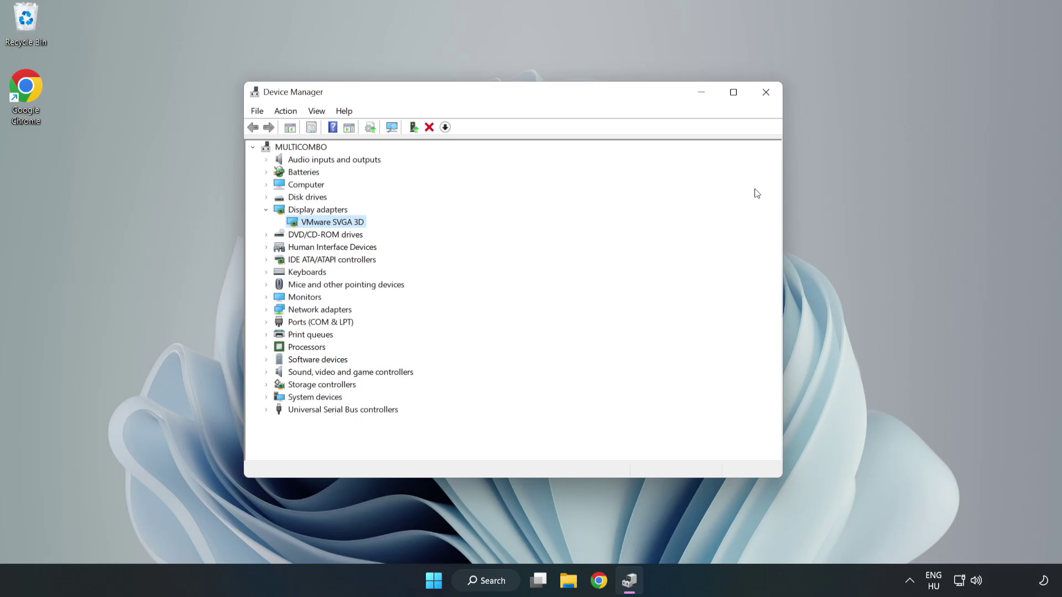
left_click(768, 98)
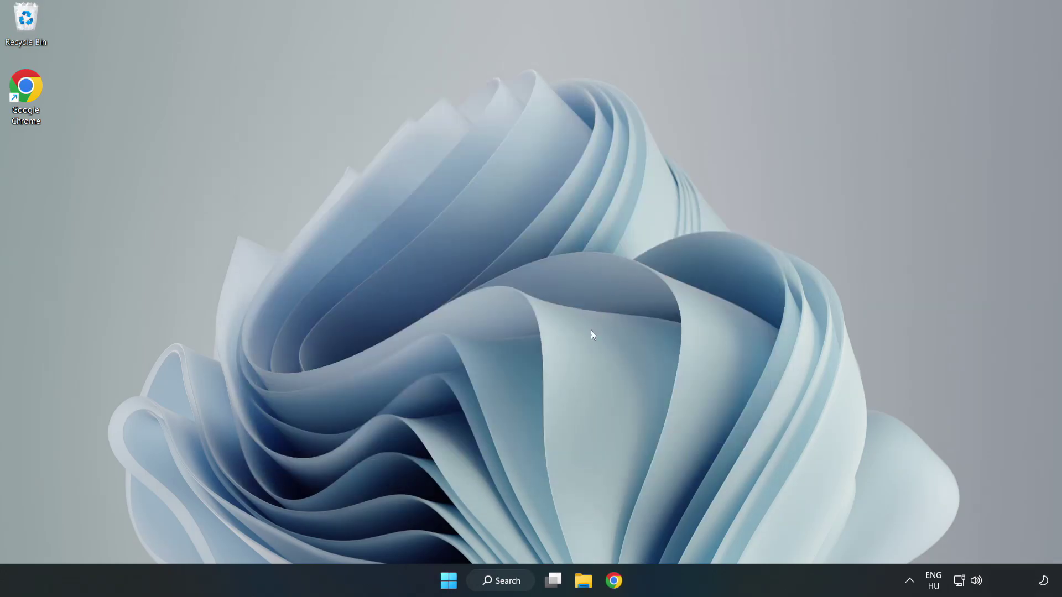
Search Windows for 'updates' to reach Windows Update settings
left_click(505, 585)
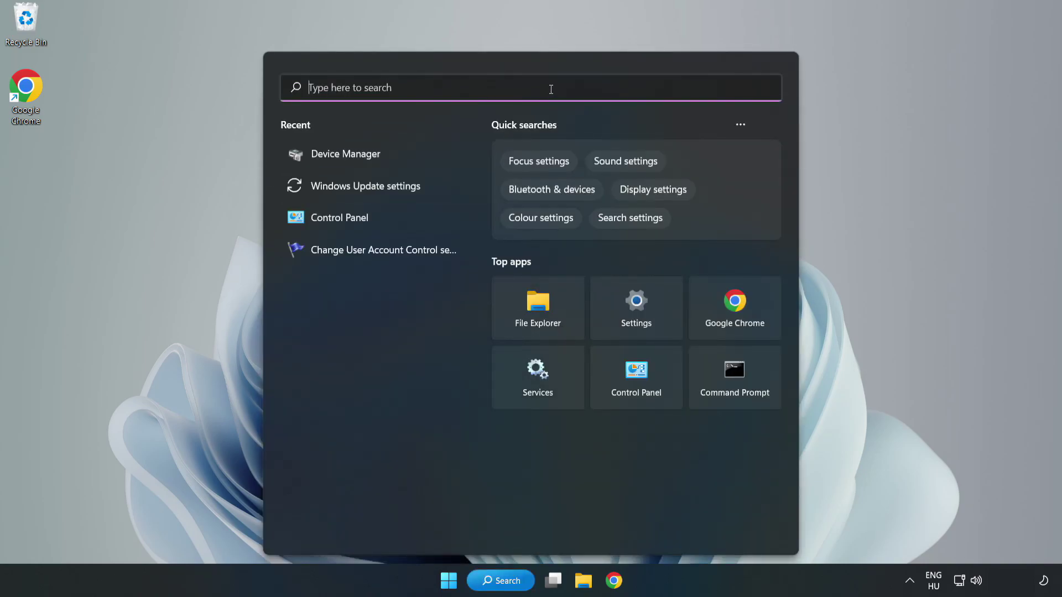
type("updat")
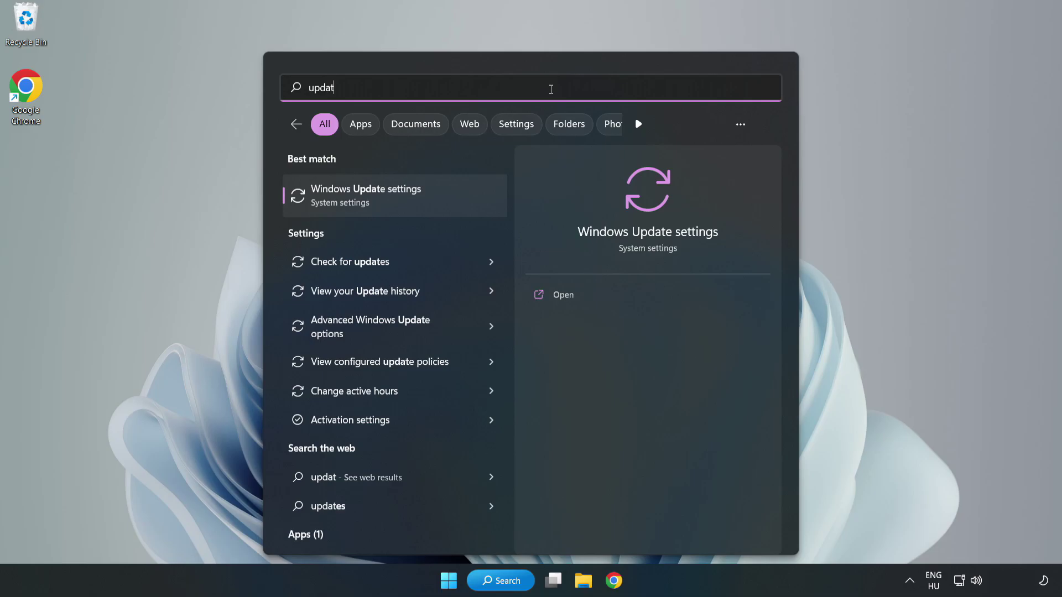
type("es")
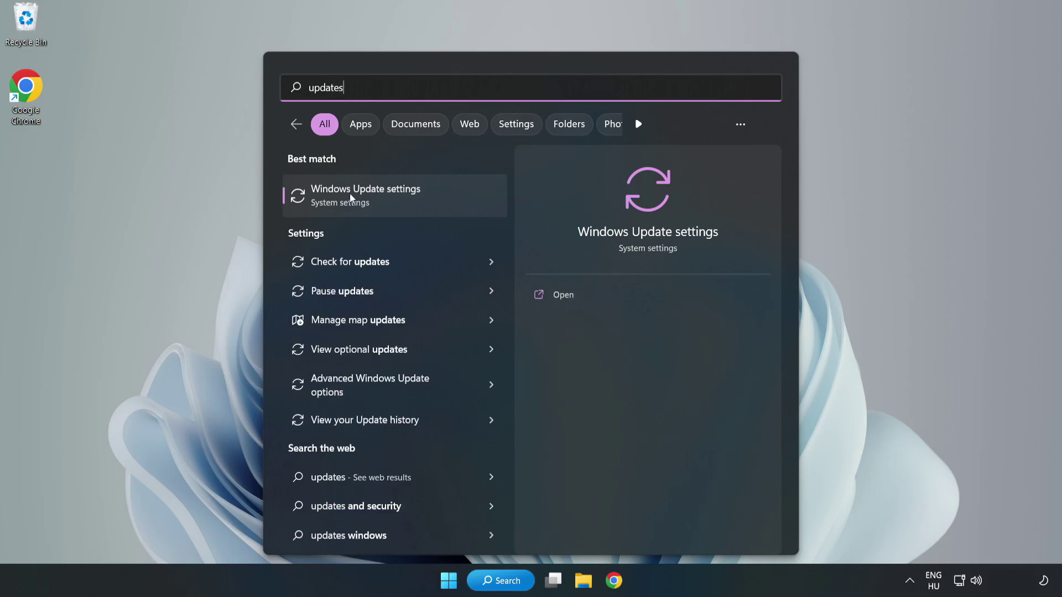
In Windows Update, check for updates until 'You're up to date', then close Settings
left_click(377, 197)
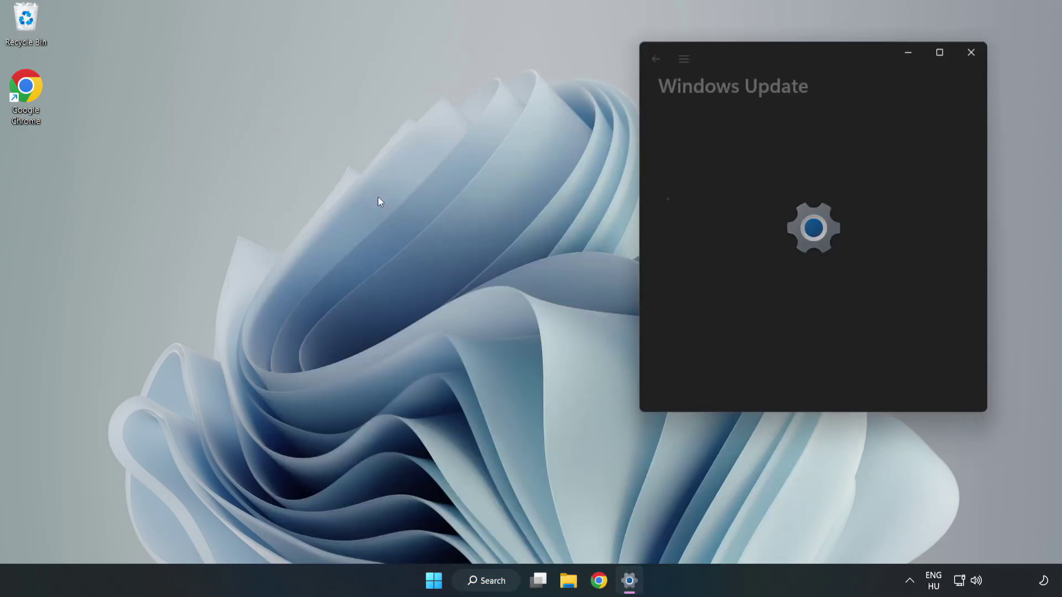
left_click(942, 53)
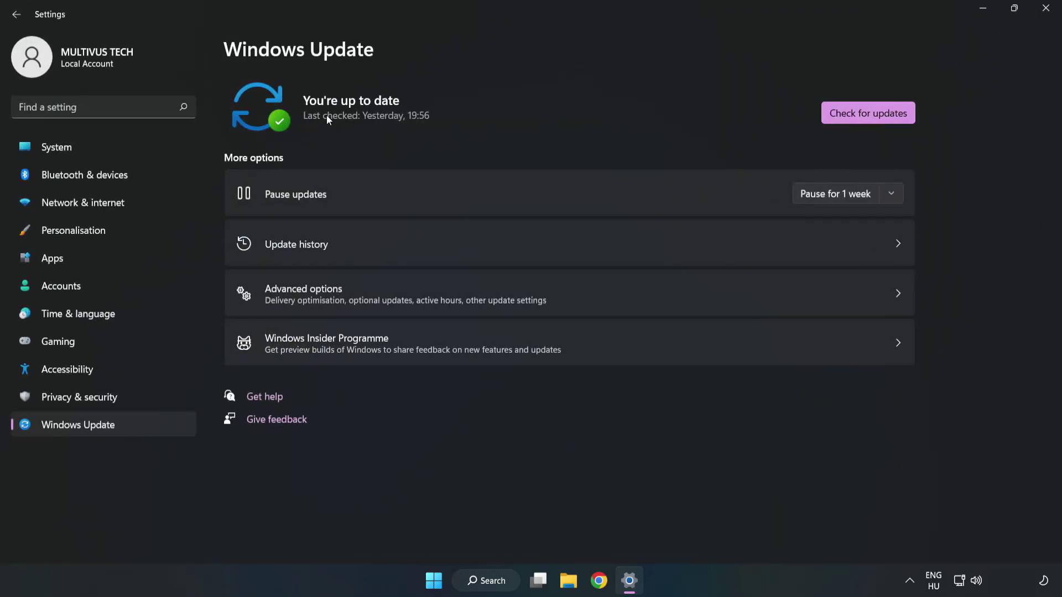
left_click(872, 115)
left_click(1046, 10)
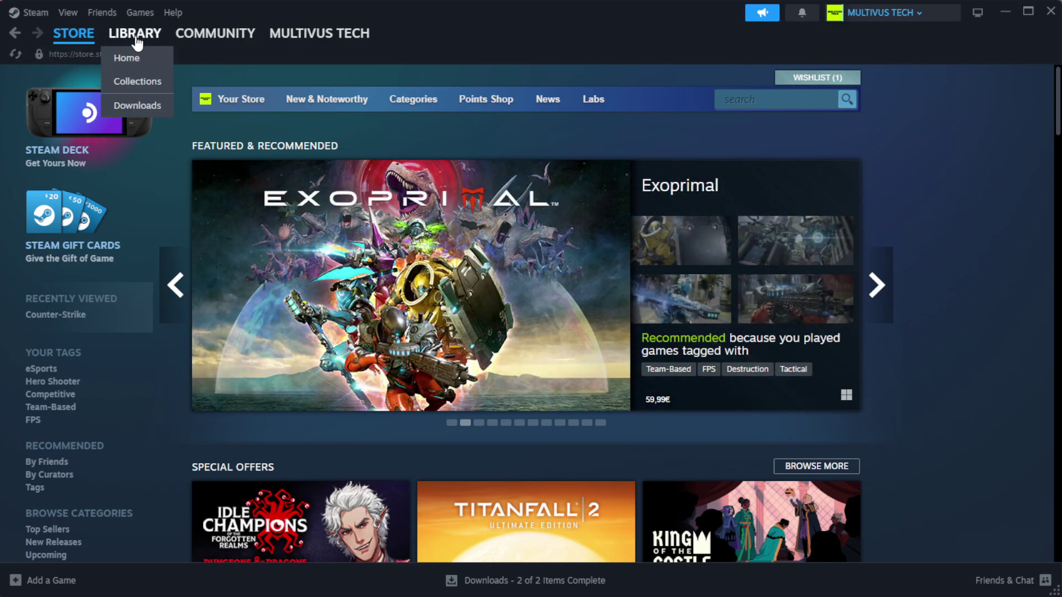
In the Steam Library, bring up actions for the favourited not-working game
left_click(154, 59)
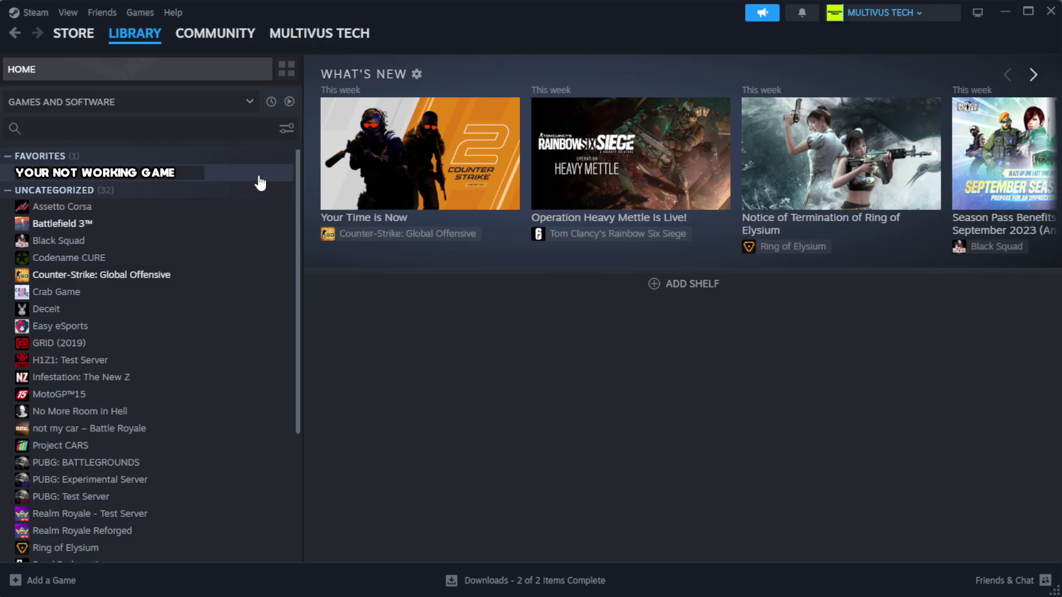
right_click(261, 176)
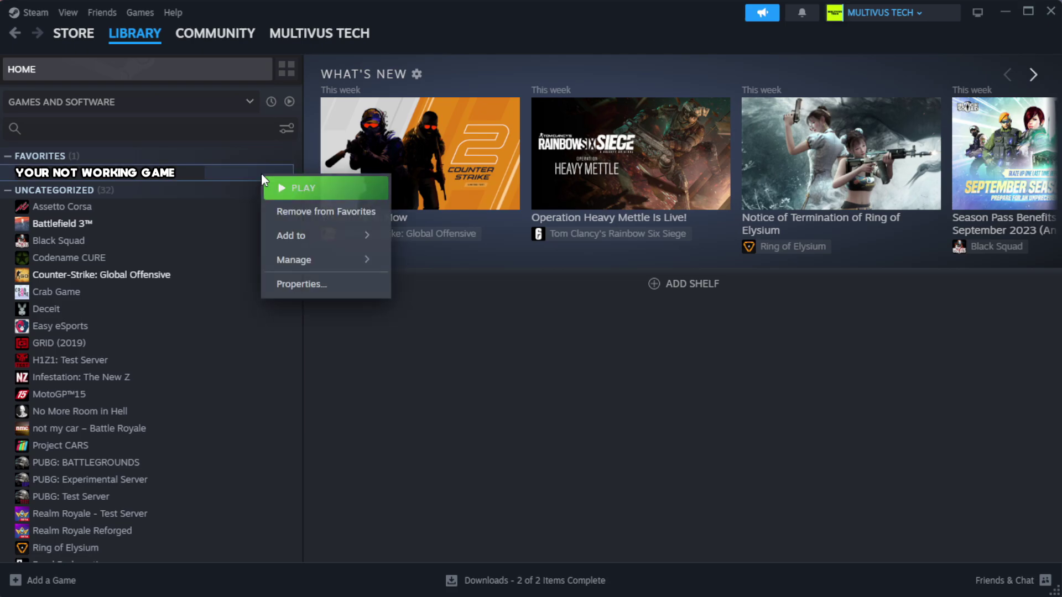
Verify integrity of the game's installed files, validating all 1039 files
left_click(333, 289)
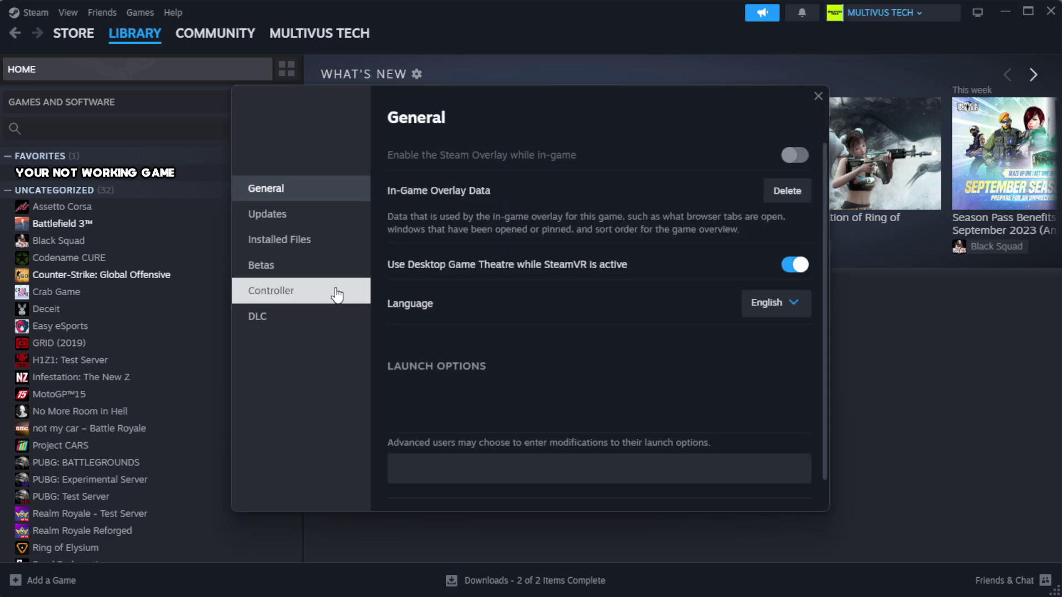
left_click(349, 251)
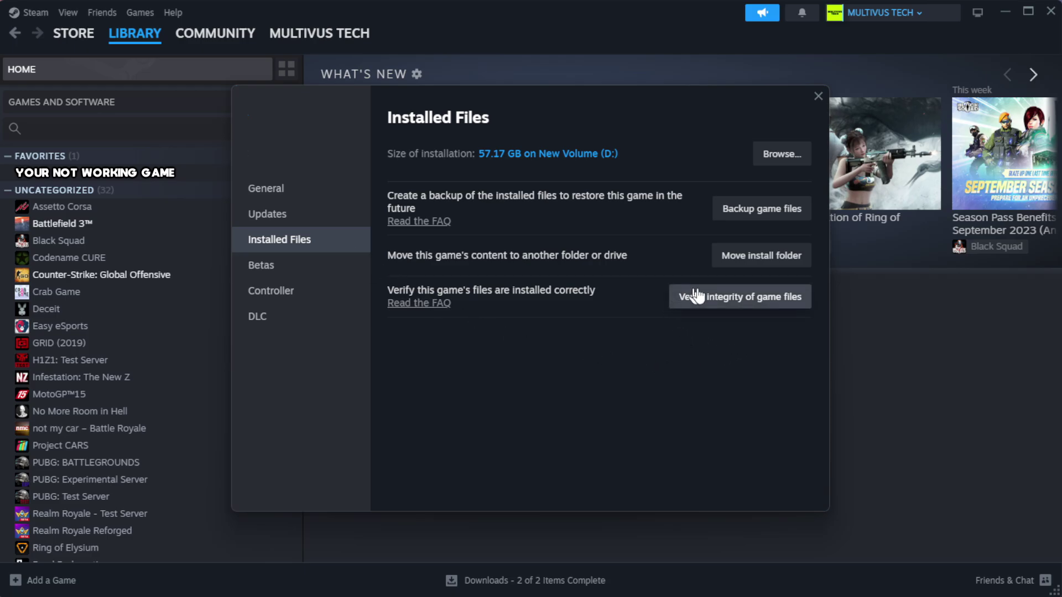
left_click(746, 299)
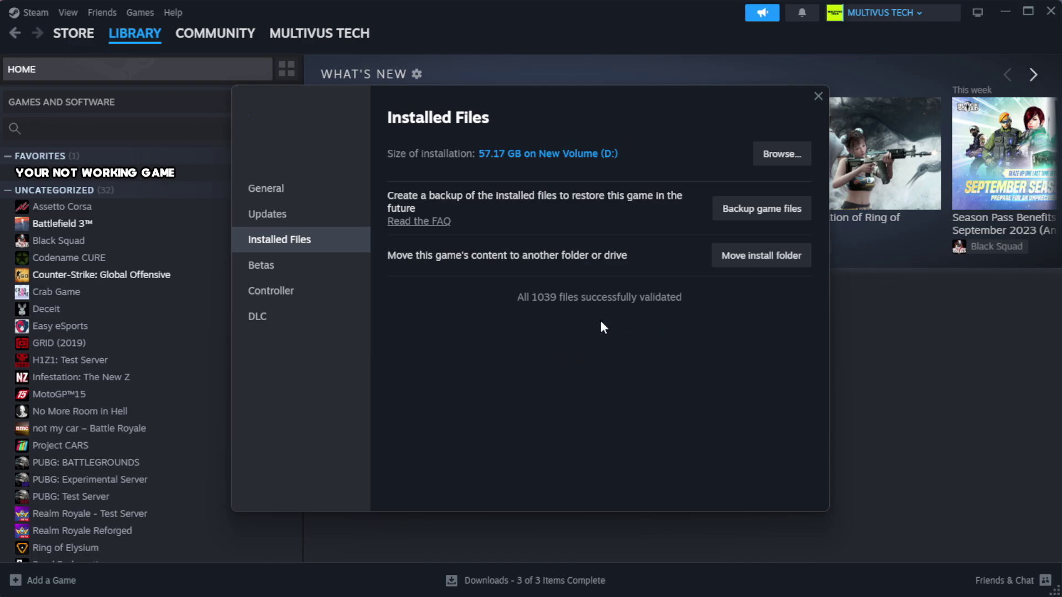
From the install folder, bring up the game shortcut's Compatibility properties
left_click(782, 155)
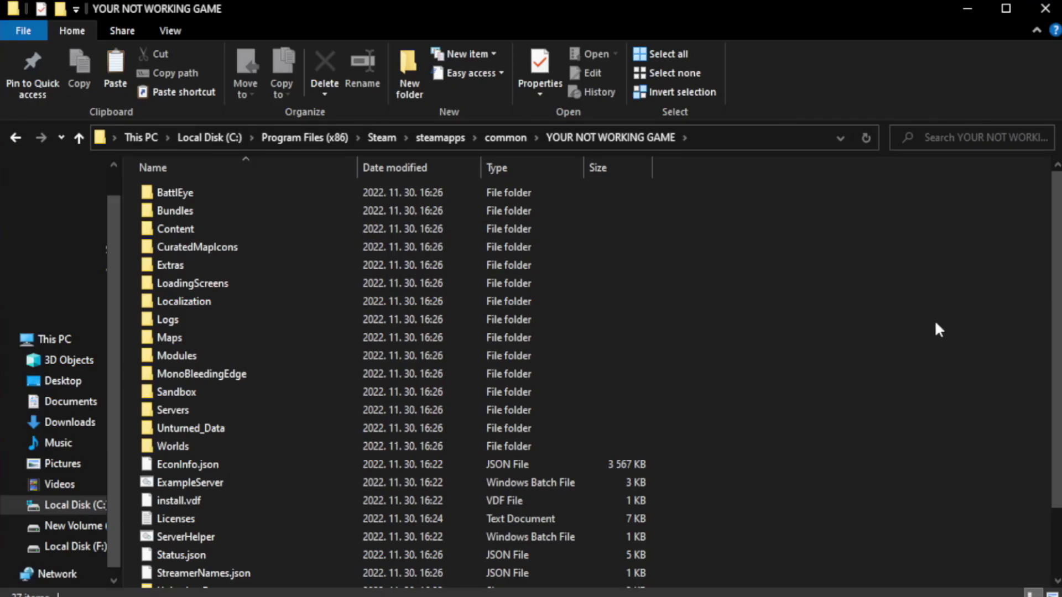
left_click_drag(1059, 300, 1060, 378)
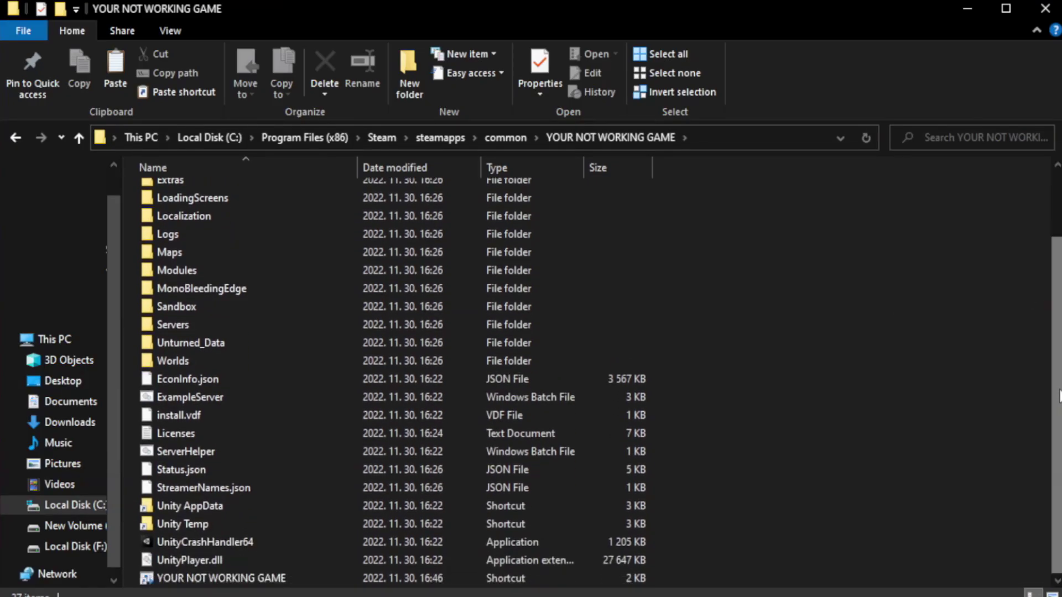
left_click(387, 581)
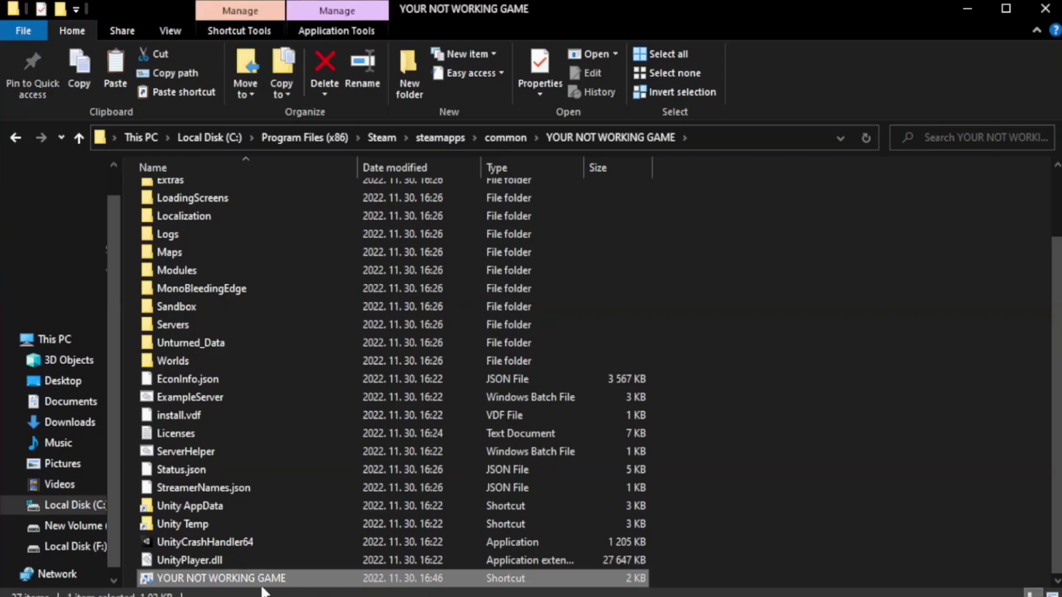
right_click(354, 578)
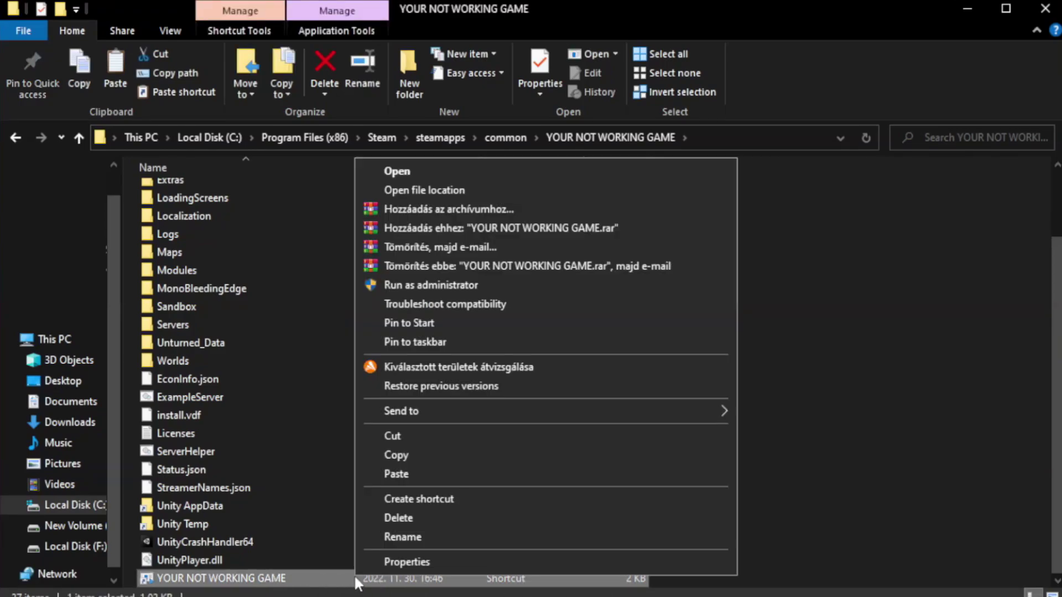
left_click(541, 564)
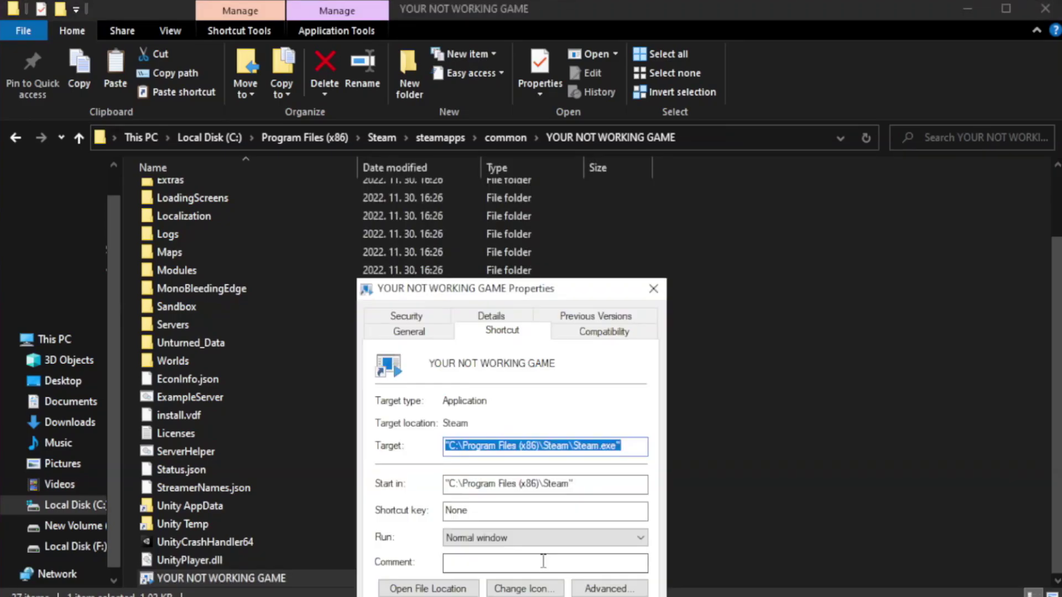
mouse_move(534, 294)
left_mouse_down()
mouse_move(562, 151)
mouse_move(533, 109)
left_mouse_up()
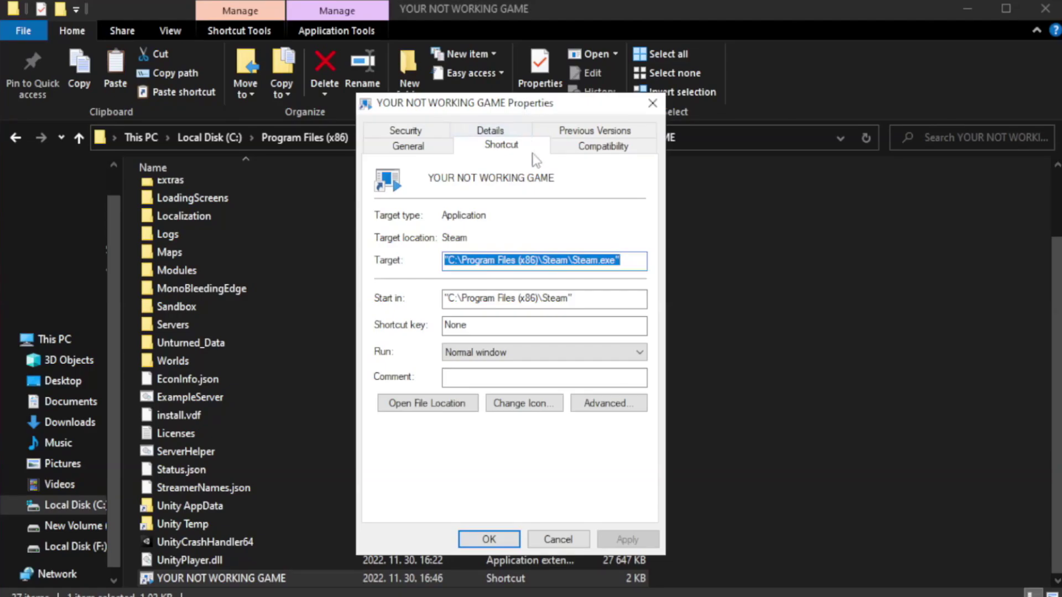
left_click(600, 155)
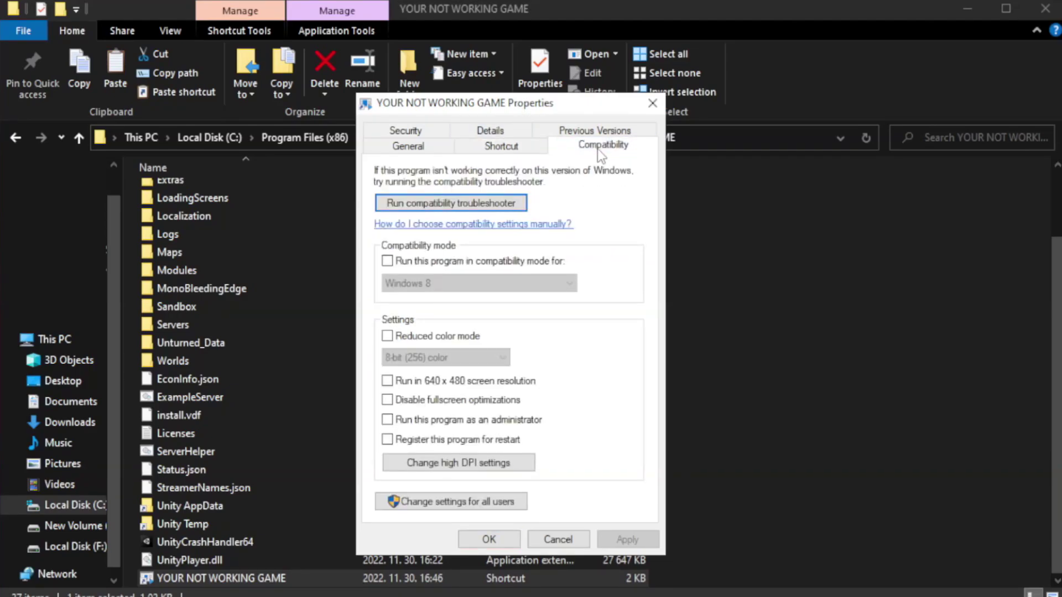
Set Windows 8 compatibility mode, disable fullscreen optimizations, run as administrator, and apply
left_click(430, 266)
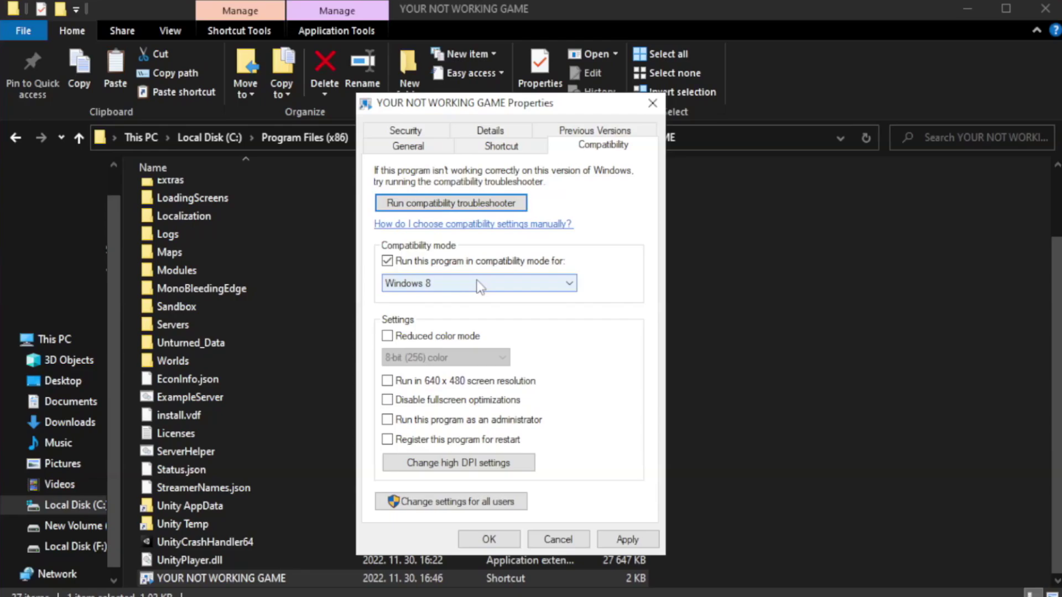
left_click(465, 283)
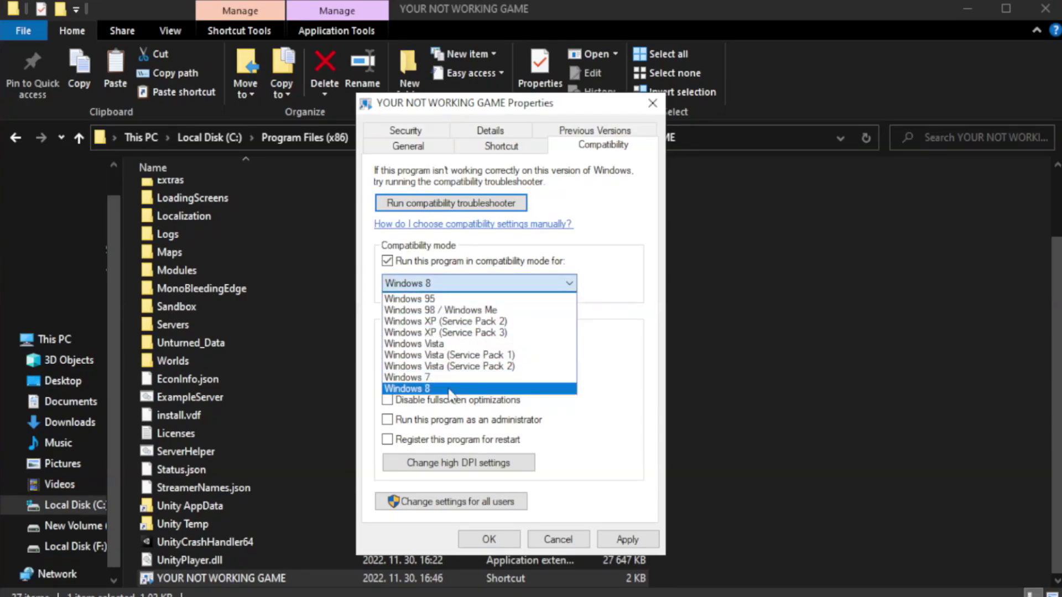
left_click(449, 389)
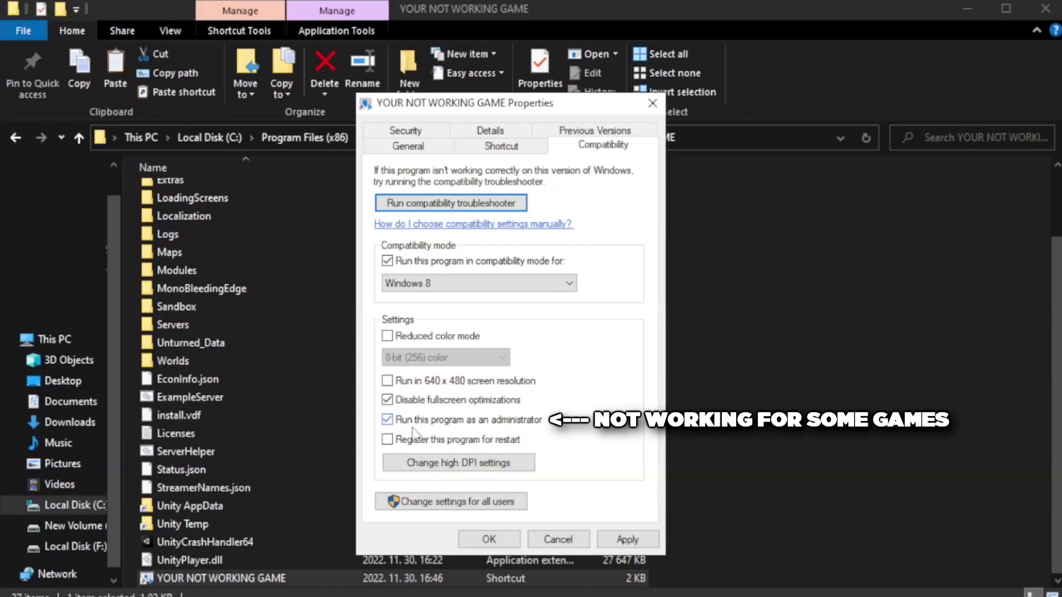
left_click(635, 543)
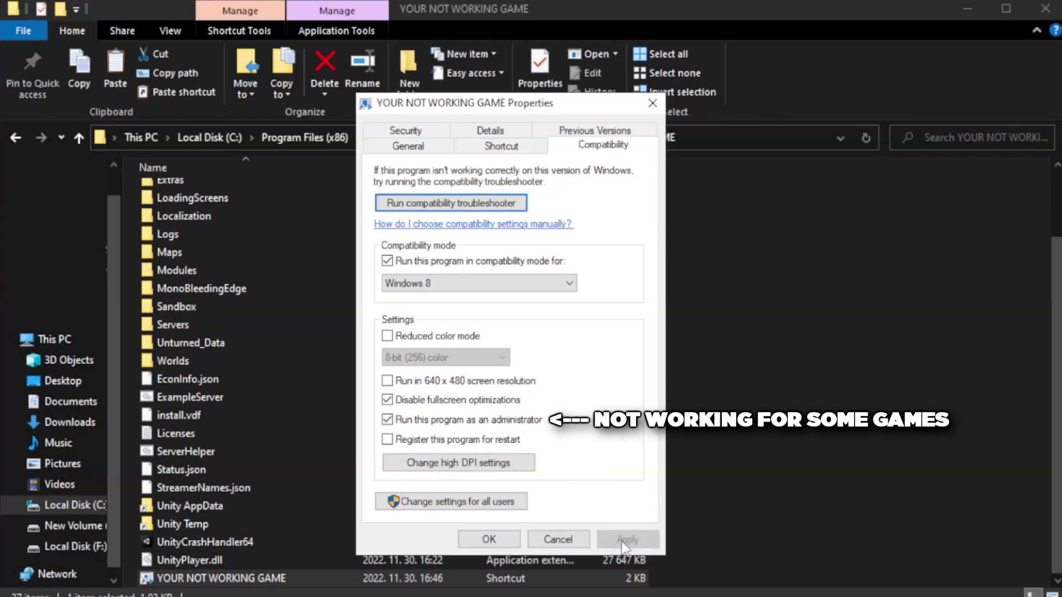
left_click(488, 541)
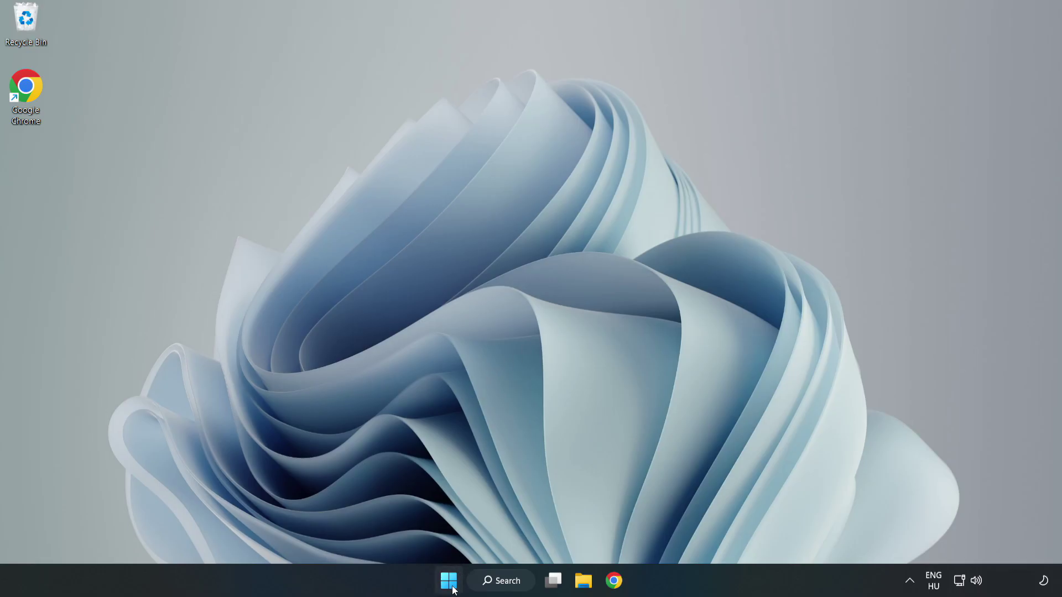
Launch Task Manager from the system tools menu and show the Startup apps list
right_click(448, 581)
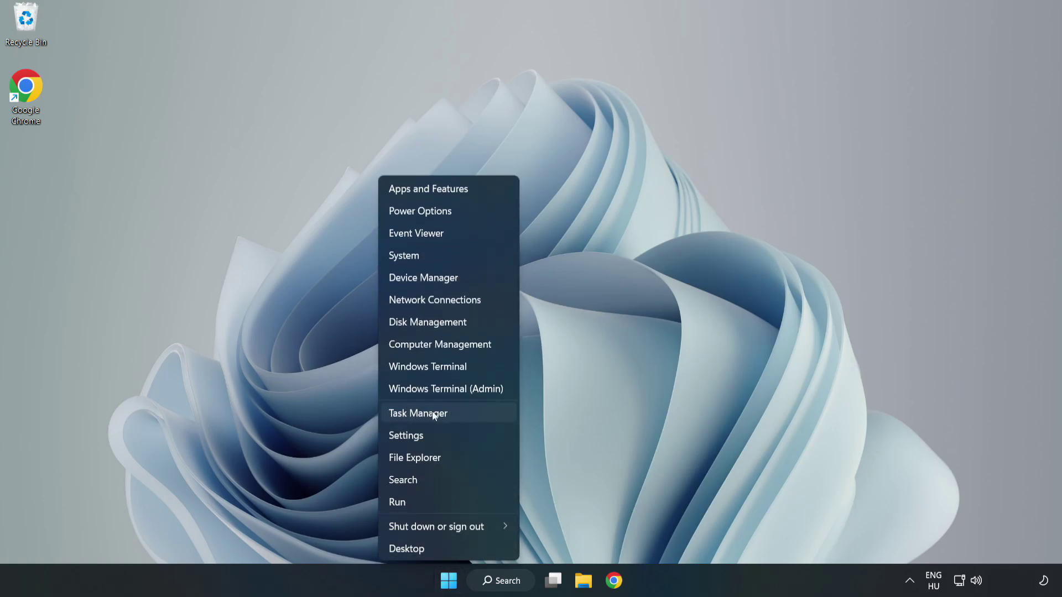
left_click(447, 412)
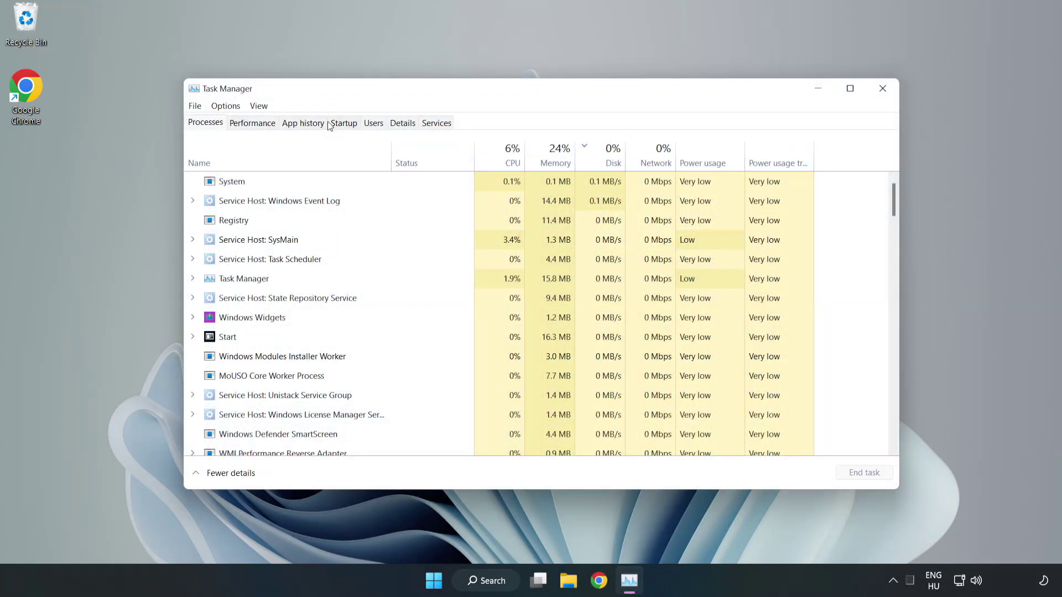
left_click(345, 126)
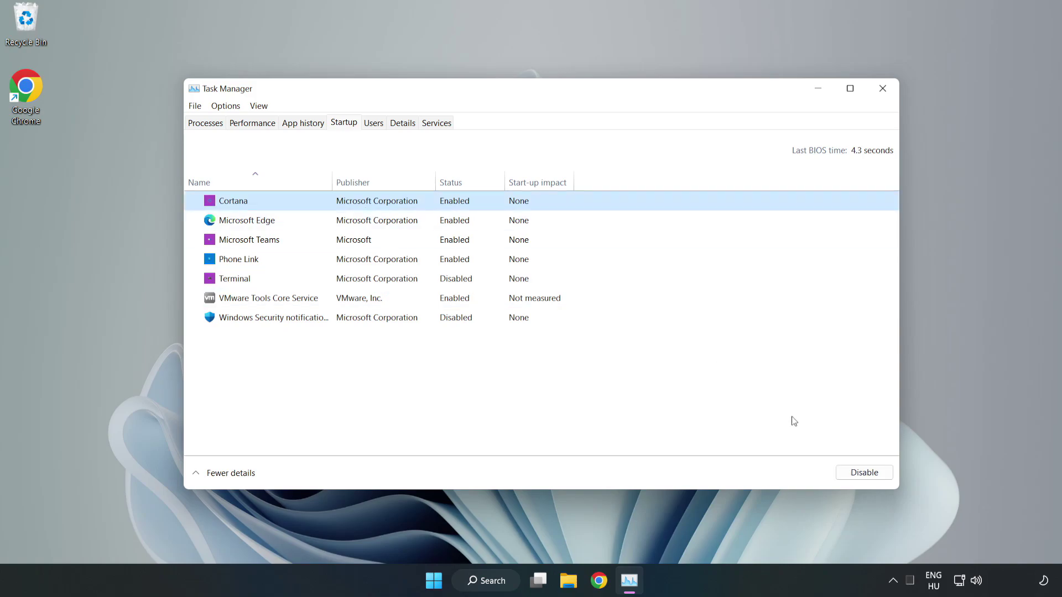
Disable Cortana, Microsoft Edge, Microsoft Teams and Phone Link at startup, then close Task Manager
left_click(863, 473)
left_click(462, 221)
left_click(864, 473)
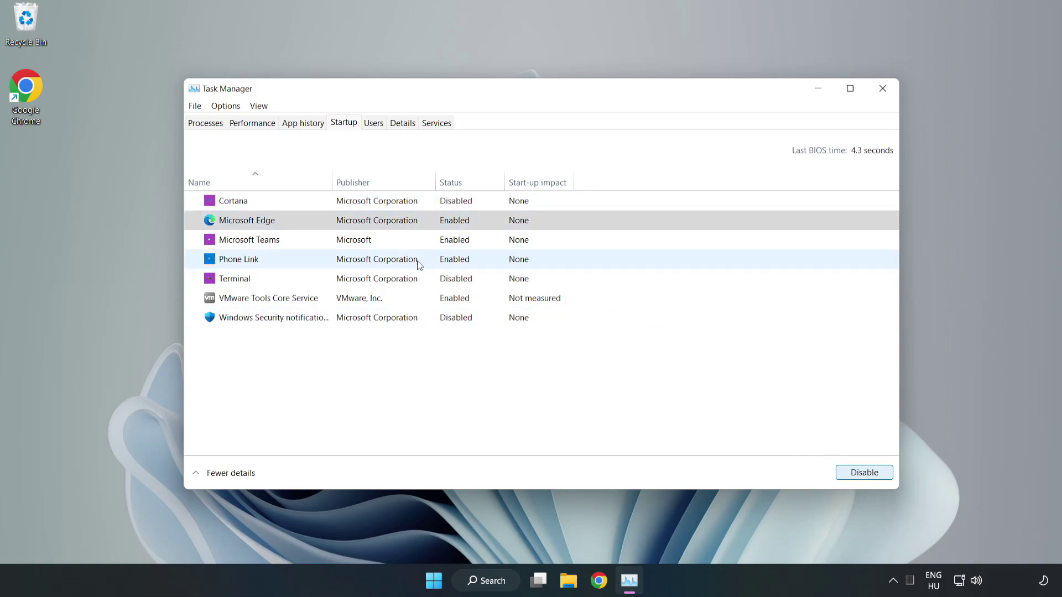
left_click(364, 241)
left_click(843, 471)
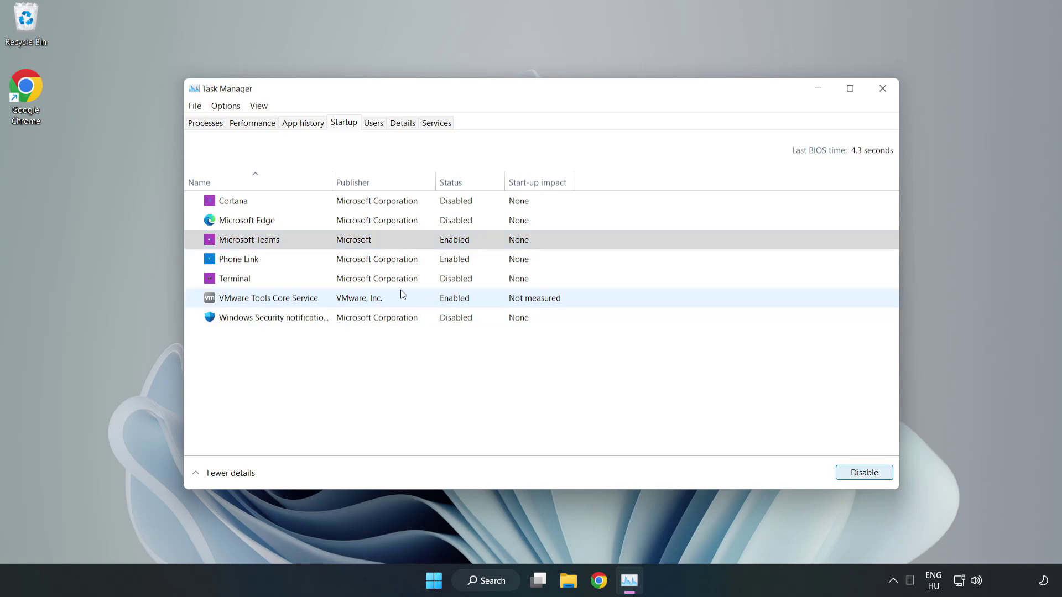
left_click(357, 260)
left_click(884, 478)
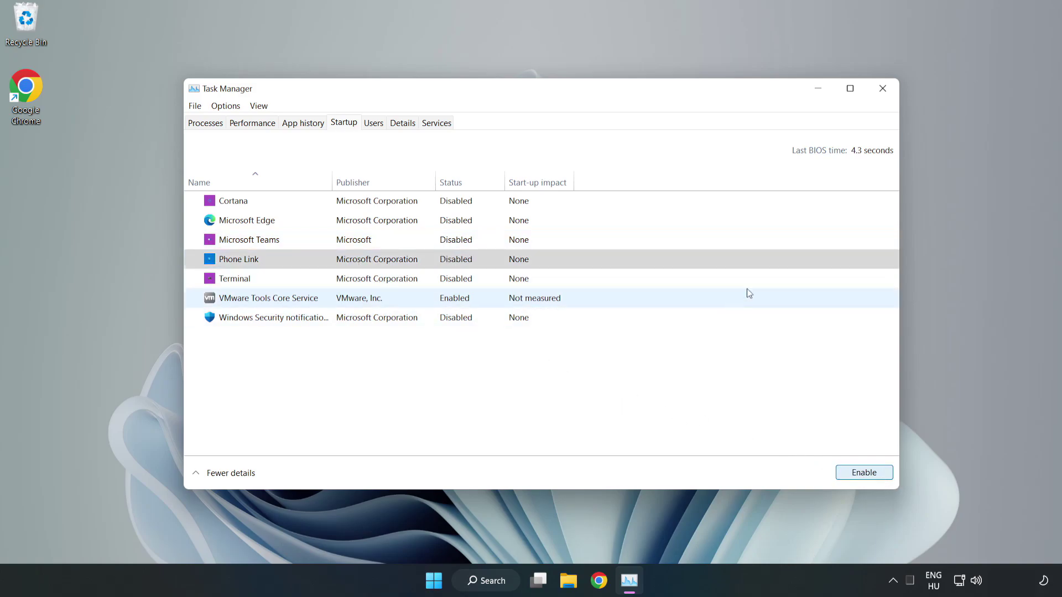
left_click(884, 92)
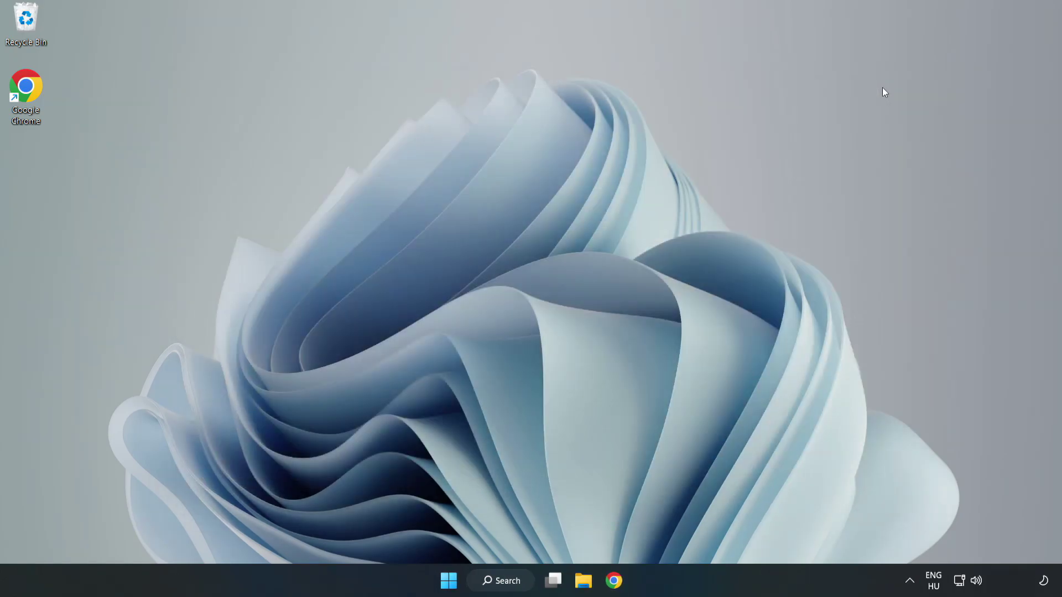
Launch Windows Security and reach the Virus & threat protection settings with Exclusions in view
left_click(502, 585)
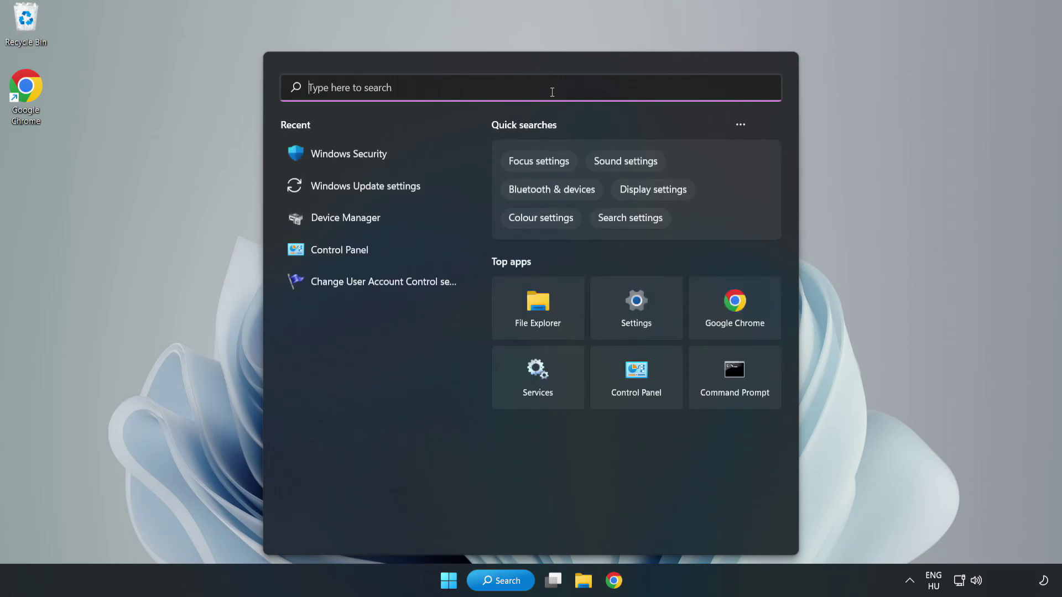
type("secu")
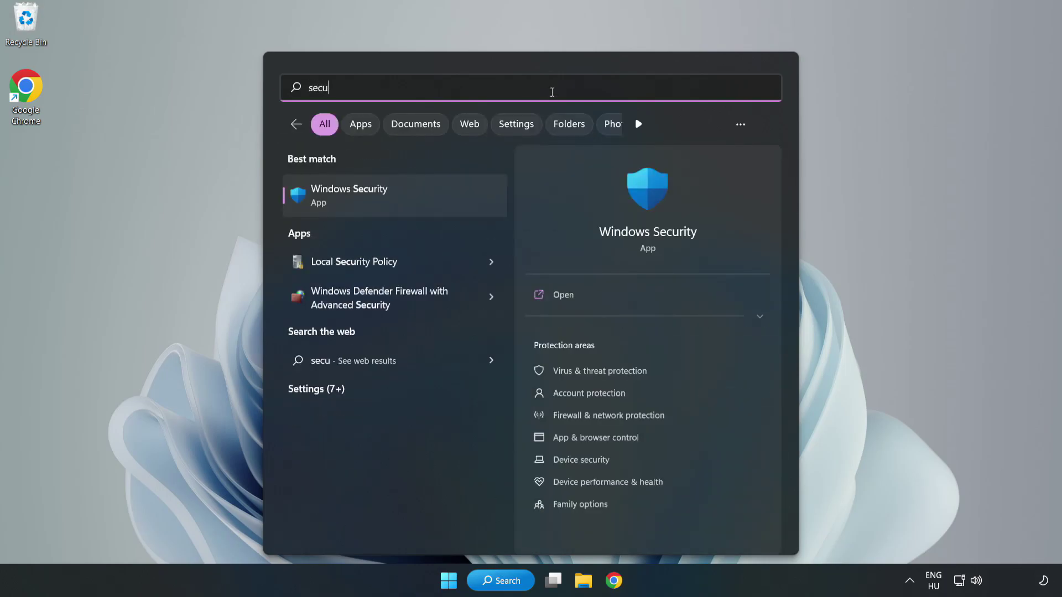
type("rity")
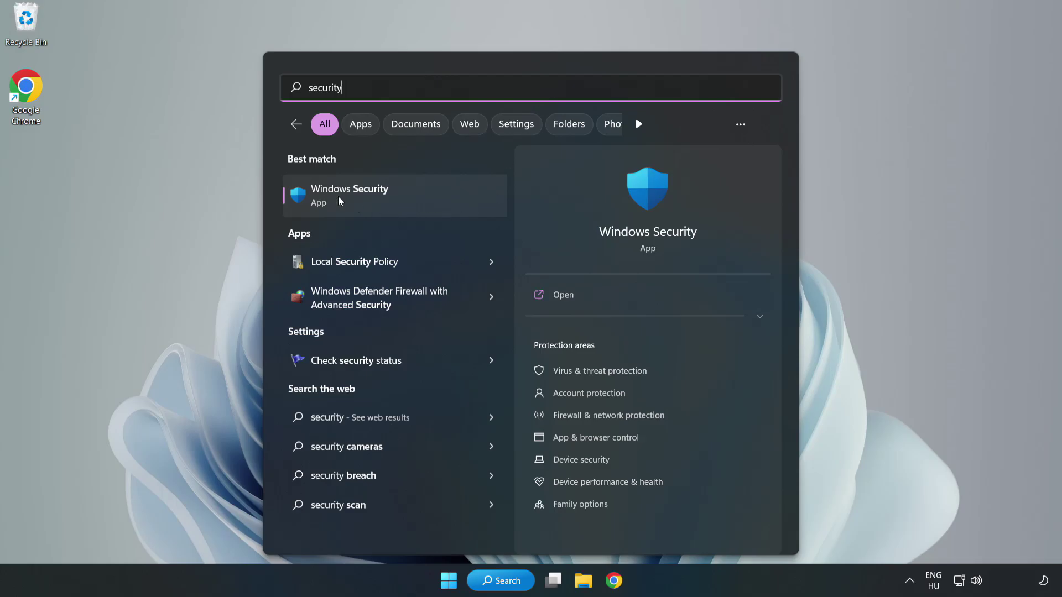
left_click(385, 204)
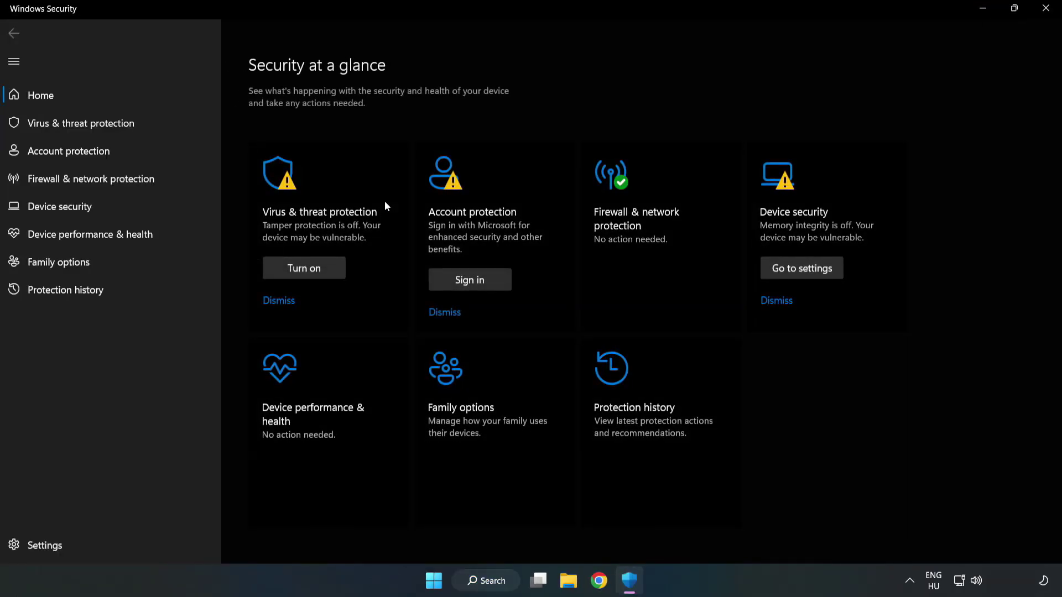
left_click(69, 127)
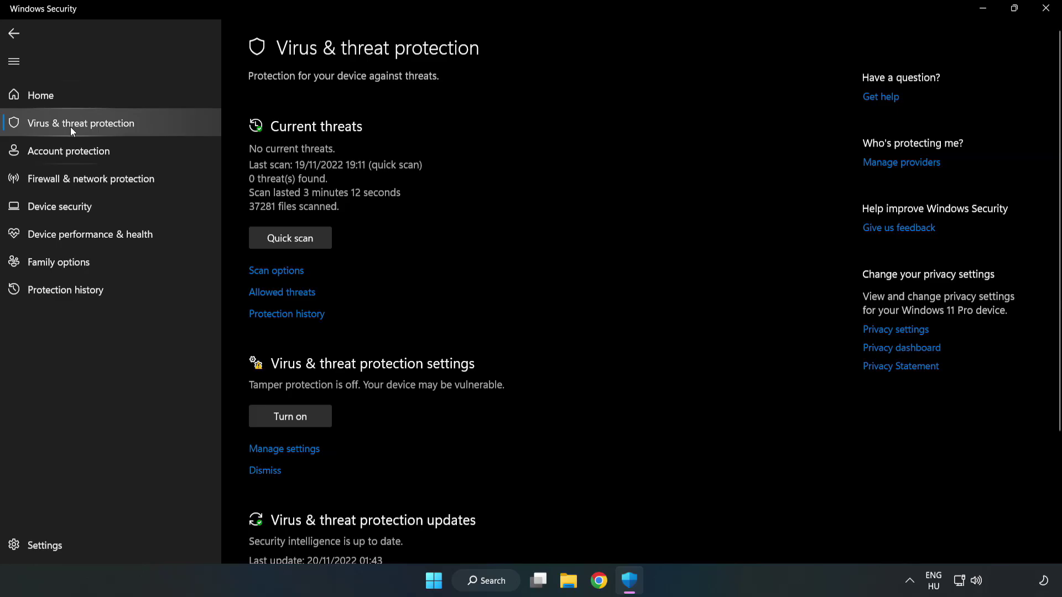
scroll(554, 217, "down", 2)
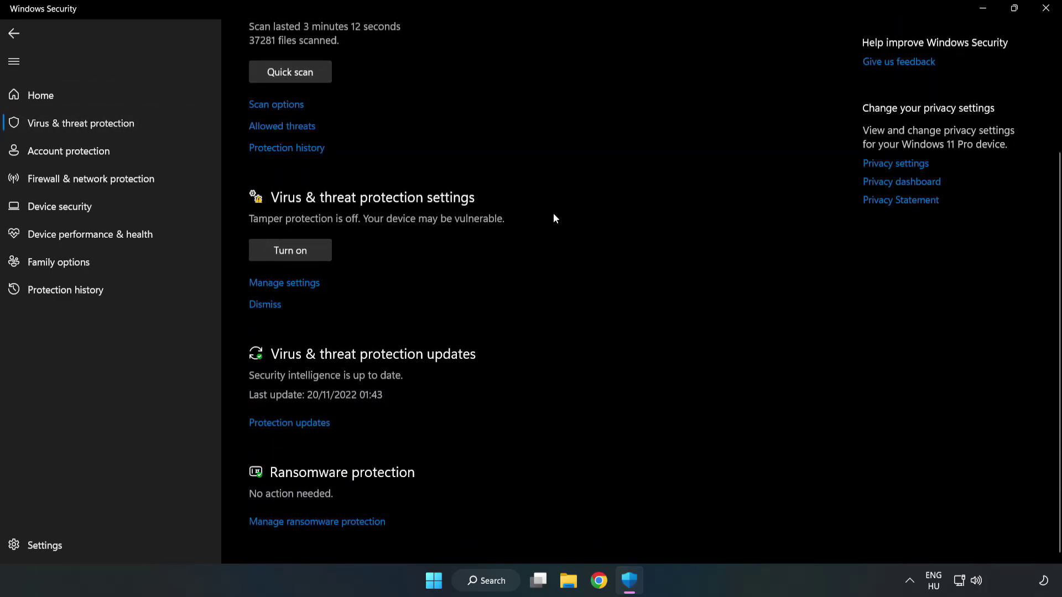
left_click(290, 283)
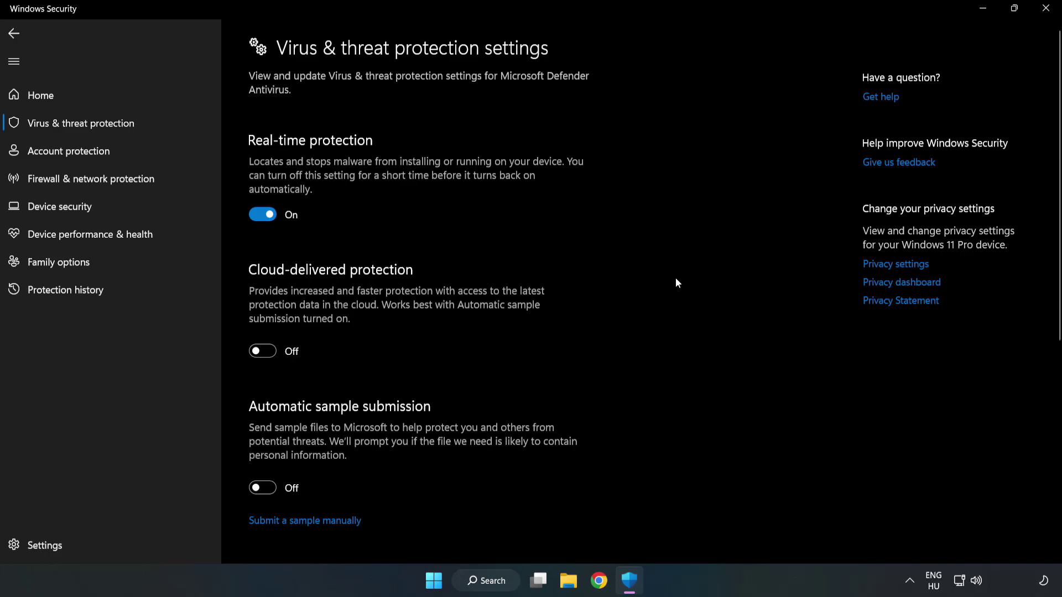
scroll(676, 284, "down", 3)
scroll(675, 283, "down", 2)
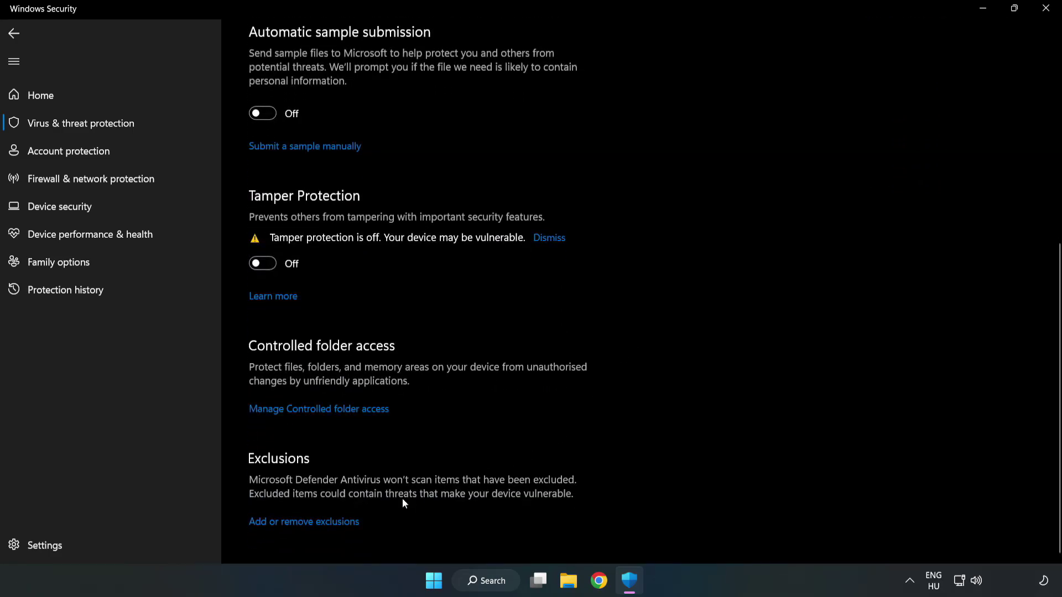
Begin adding a single-file exclusion from the antivirus exclusions list
left_click(314, 522)
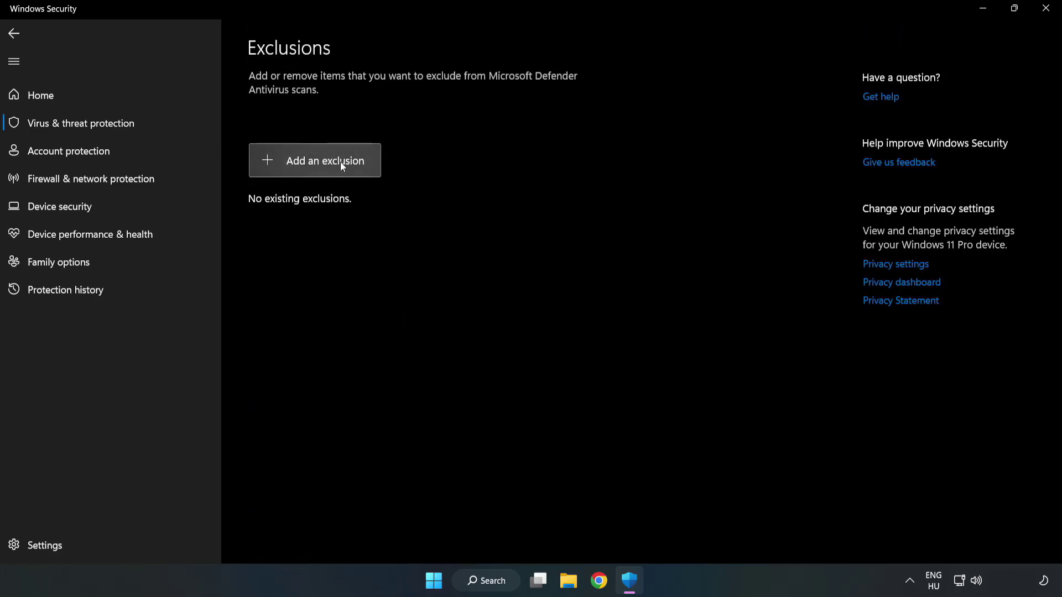
left_click(324, 164)
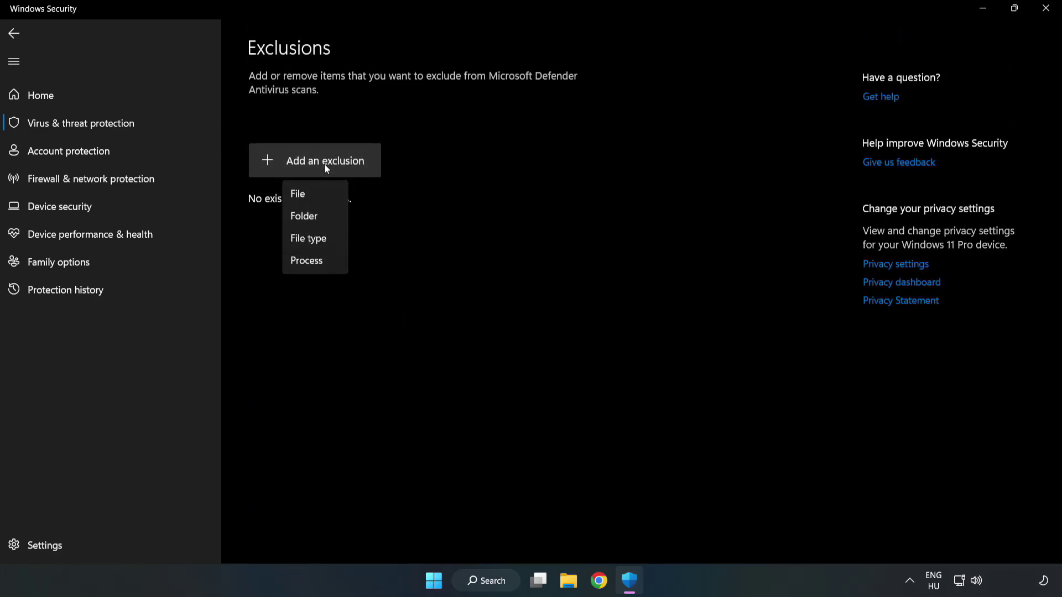
left_click(302, 197)
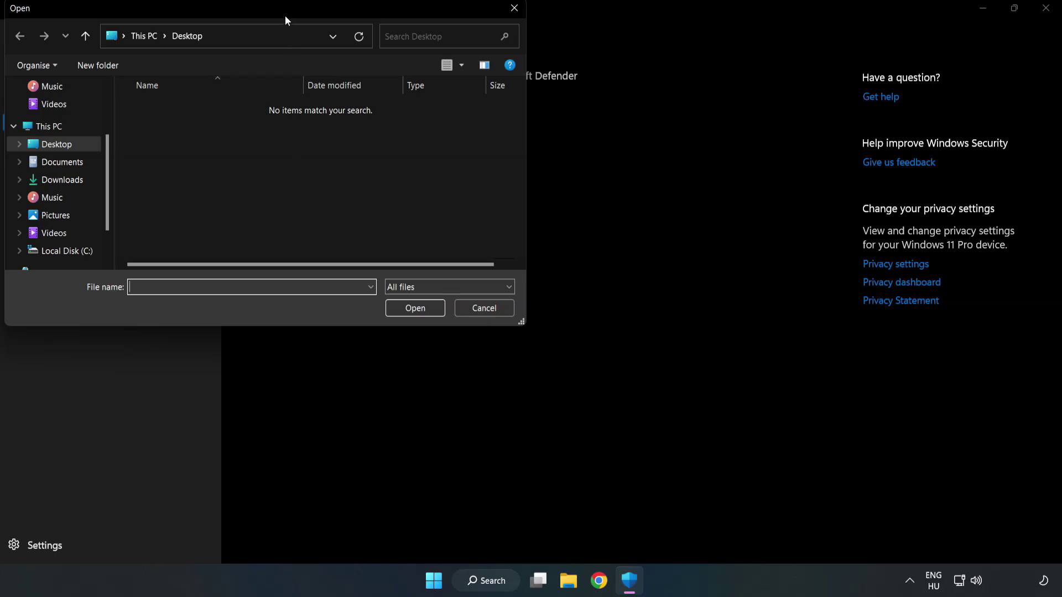
left_click_drag(286, 13, 489, 122)
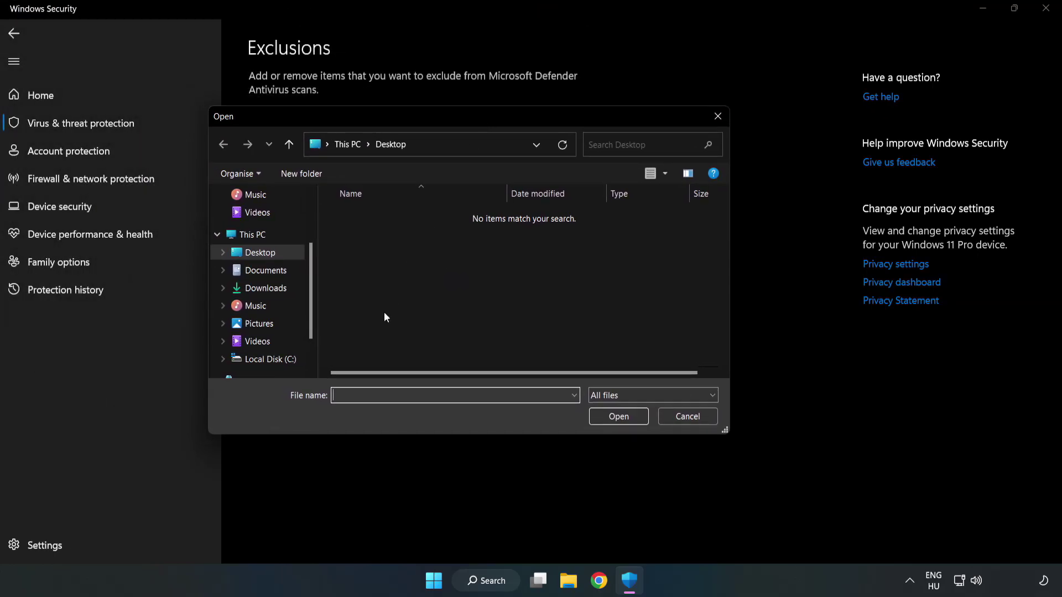
Browse C: > Program Files (x86) > NOT WORKING APP, exclude its shortcut, and close Windows Security
left_click(274, 360)
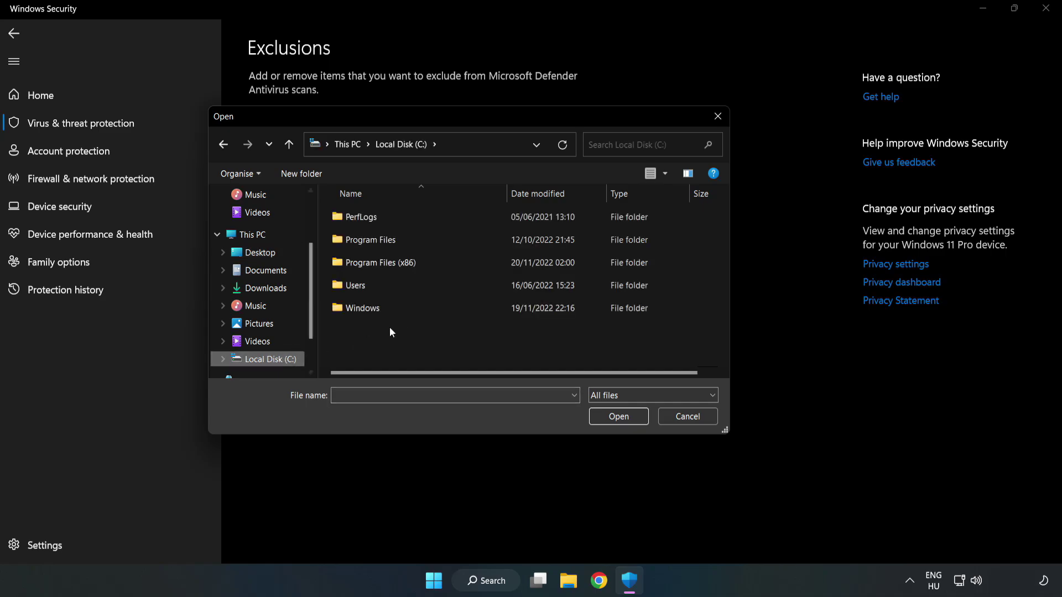
double_click(418, 264)
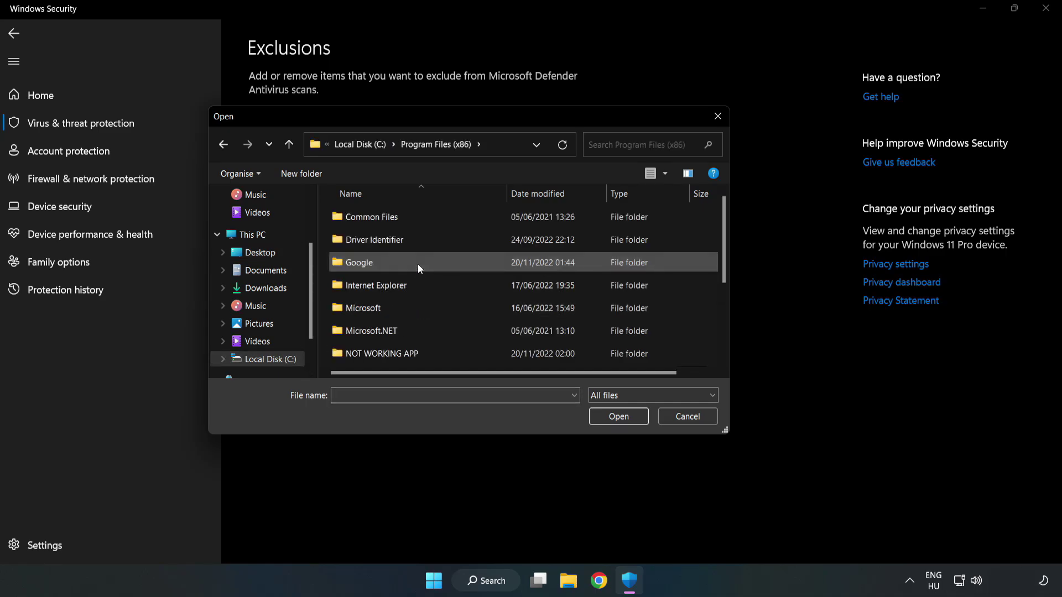
double_click(417, 354)
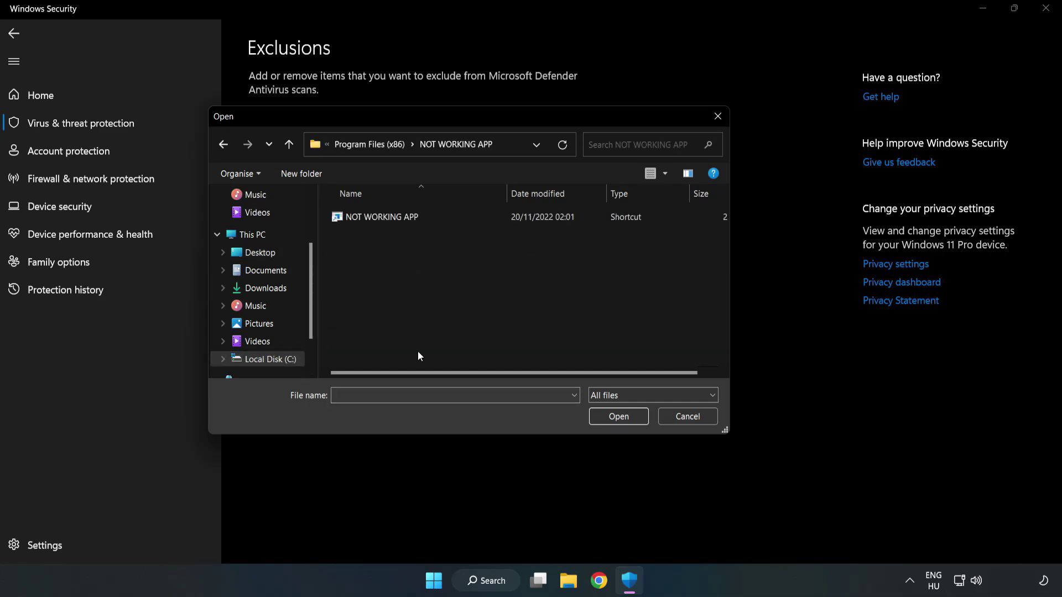
left_click(374, 218)
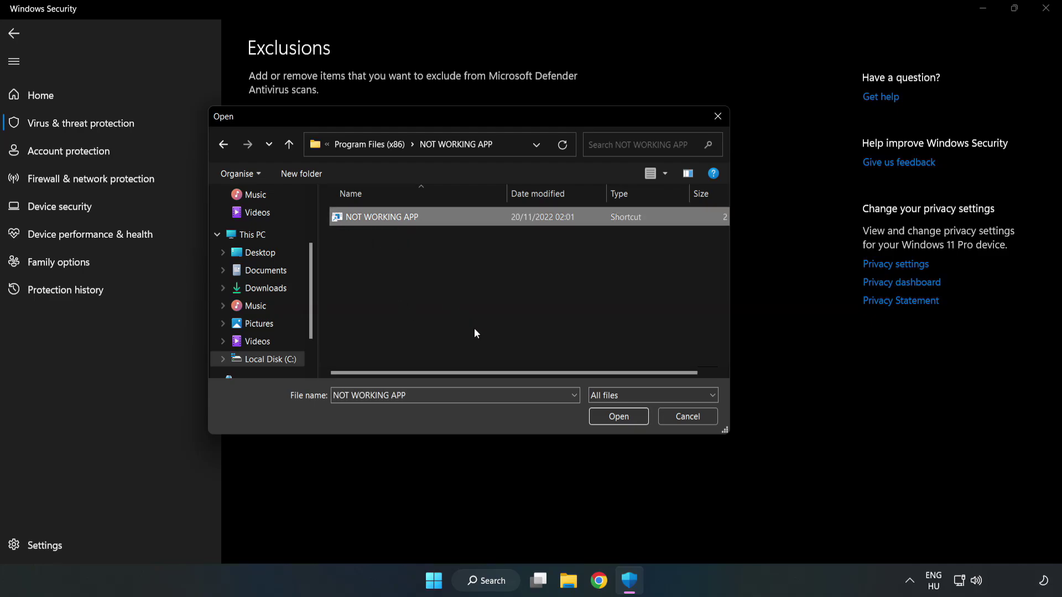
left_click(618, 417)
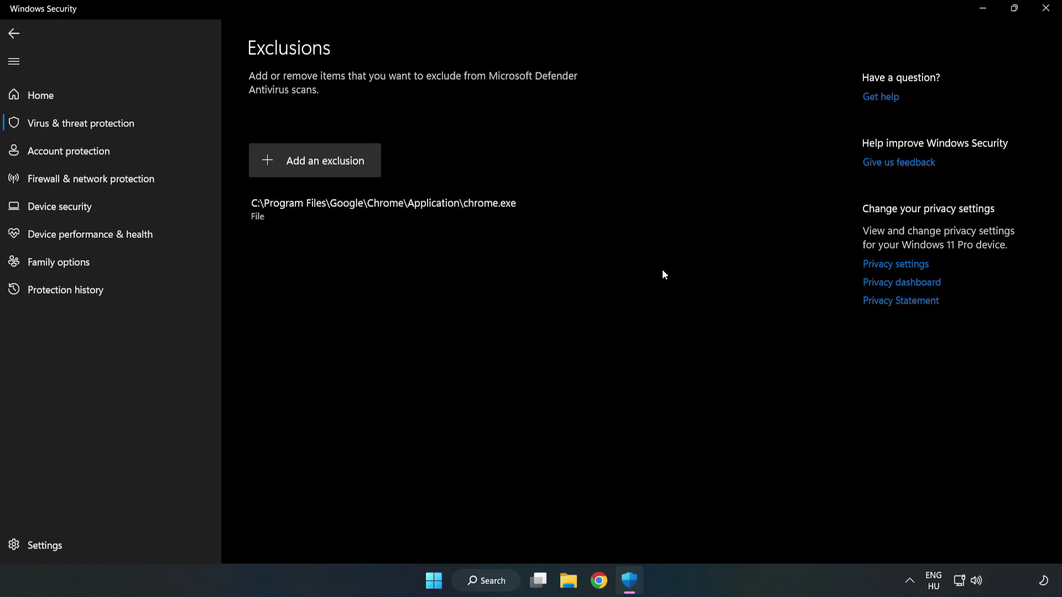
left_click(1046, 13)
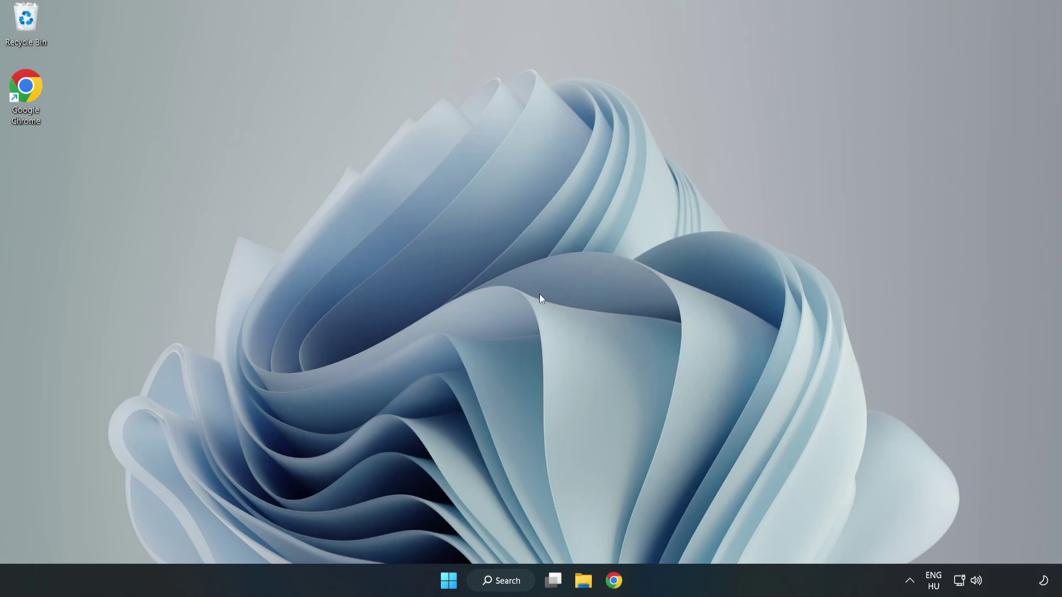
Show the Start menu's power options (Sleep, Shut down, Restart)
left_click(449, 581)
left_click(703, 533)
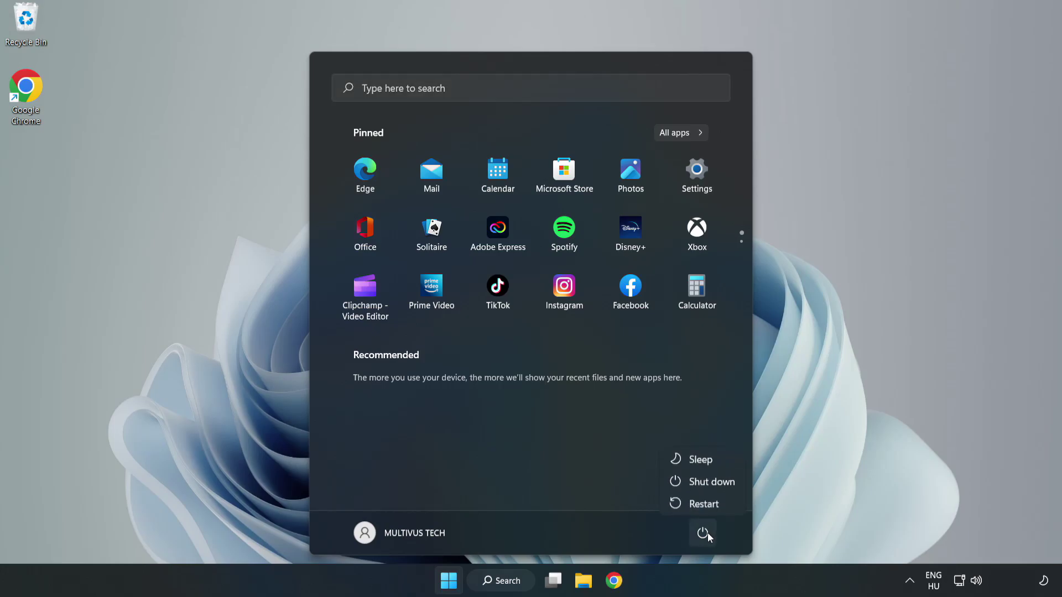